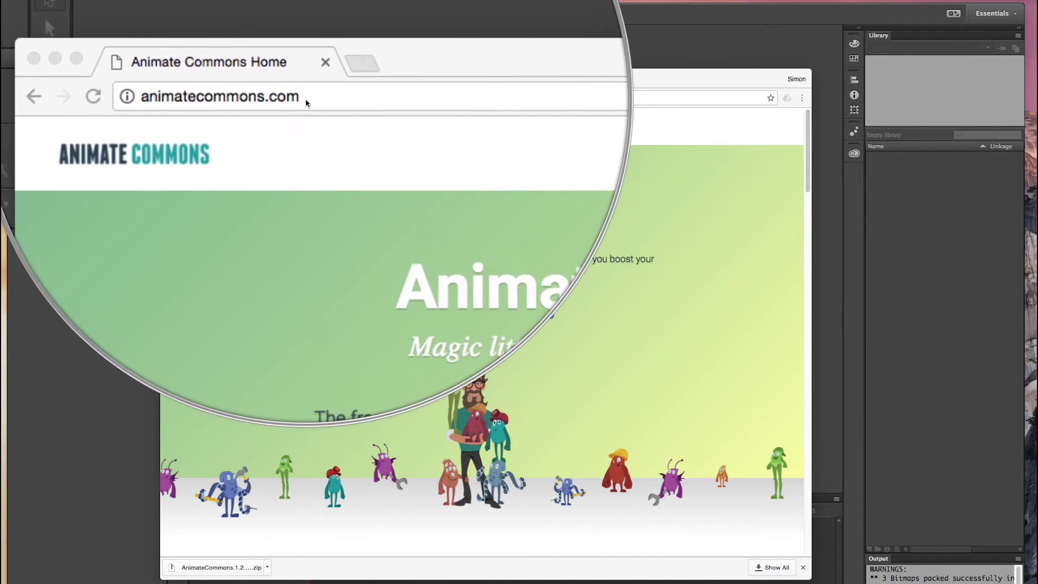
Download the AnimateCommons.1.2.0.zip package from animatecommons.com and switch to its Finder folder
{"action": "left_click", "coordinate": [441, 307]}
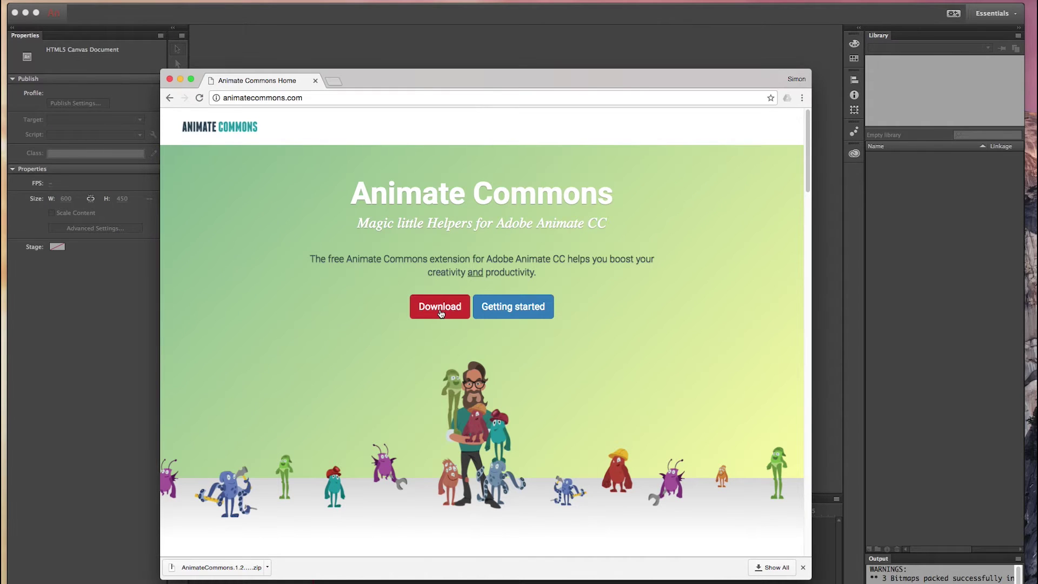
{"action": "left_click", "coordinate": [474, 299]}
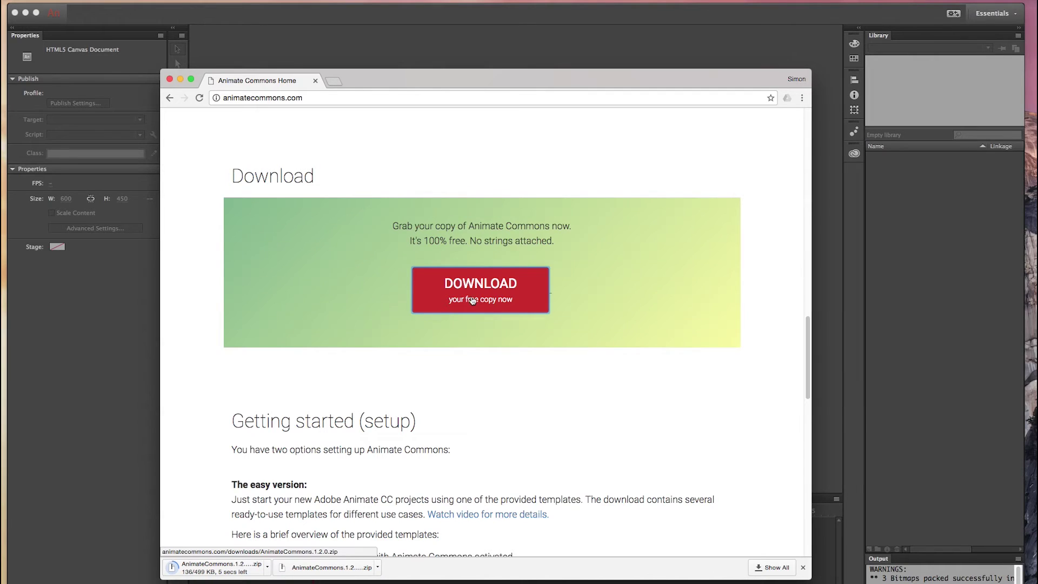
{"action": "key", "text": "super+Tab"}
{"action": "key", "text": "super+Tab"}
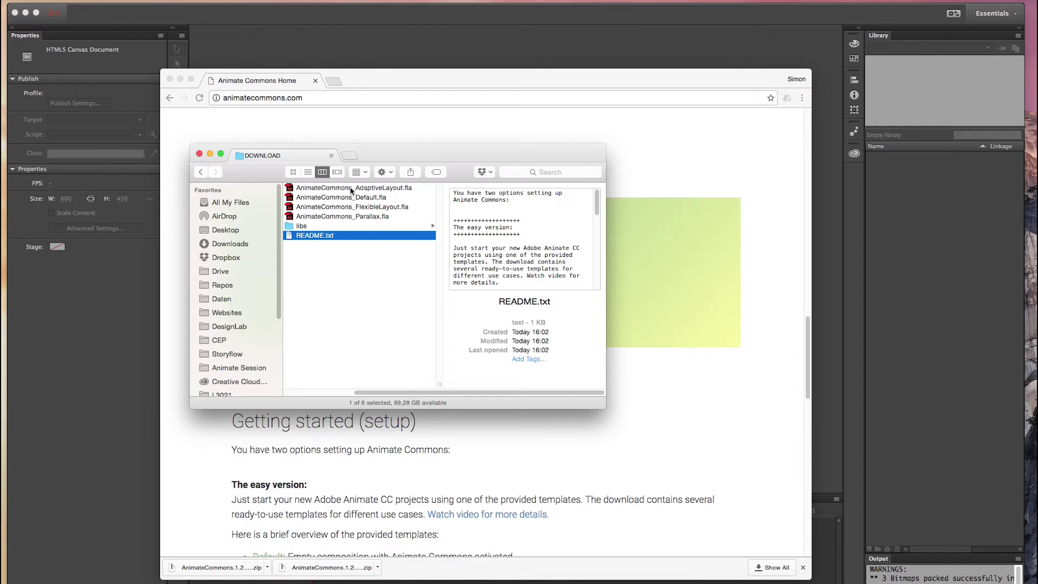
Look at the two JavaScript files in the libs folder, then go back to the DOWNLOAD folder listing
{"action": "left_click", "coordinate": [300, 226]}
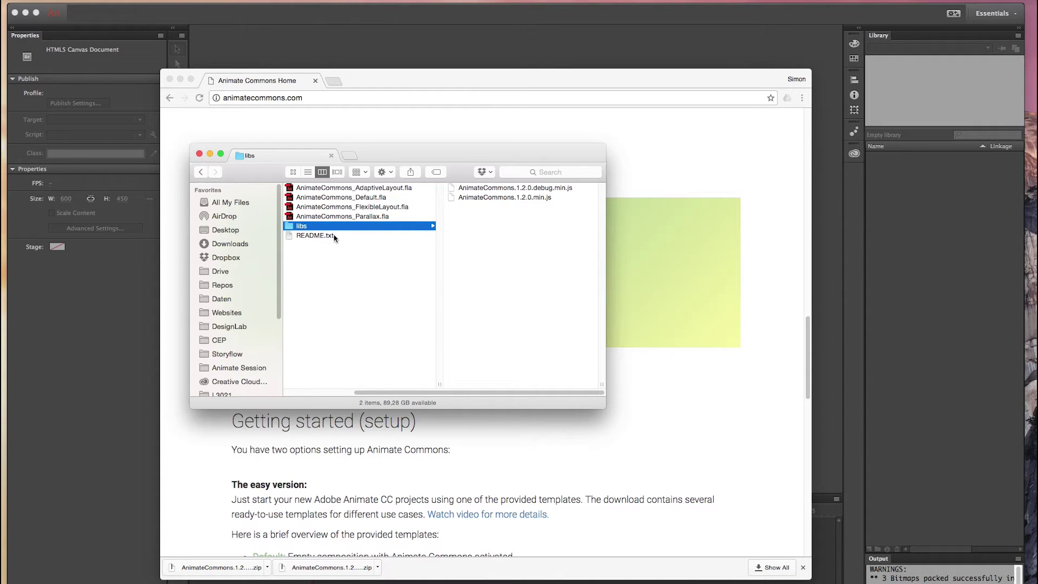
{"action": "left_click", "coordinate": [335, 253]}
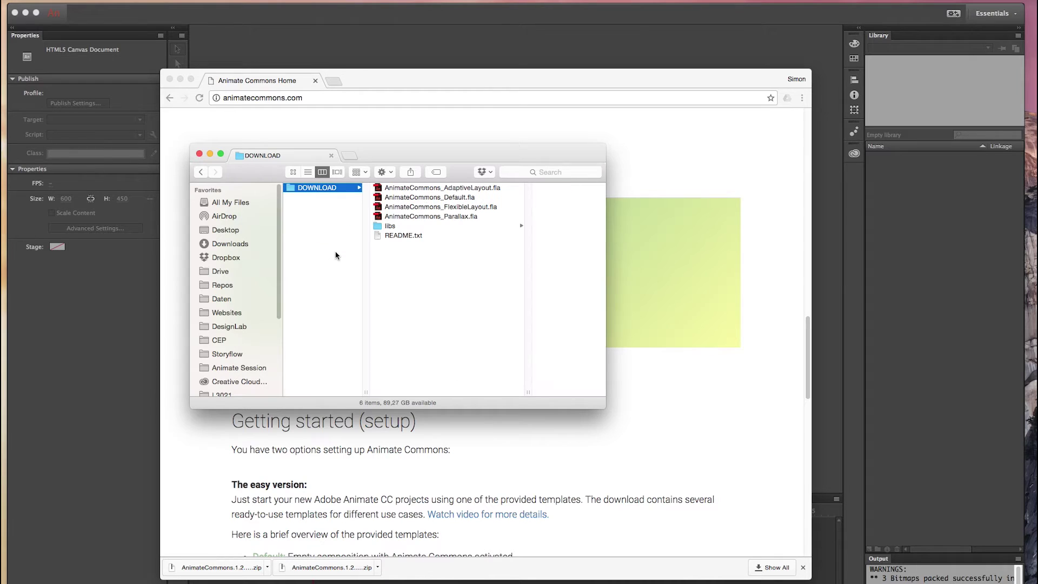
Open AnimateCommons_Default.fla and view the SCRIPT frame's AC.Debug.enableFpsMeter(this) code in Actions
{"action": "double_click", "coordinate": [378, 198]}
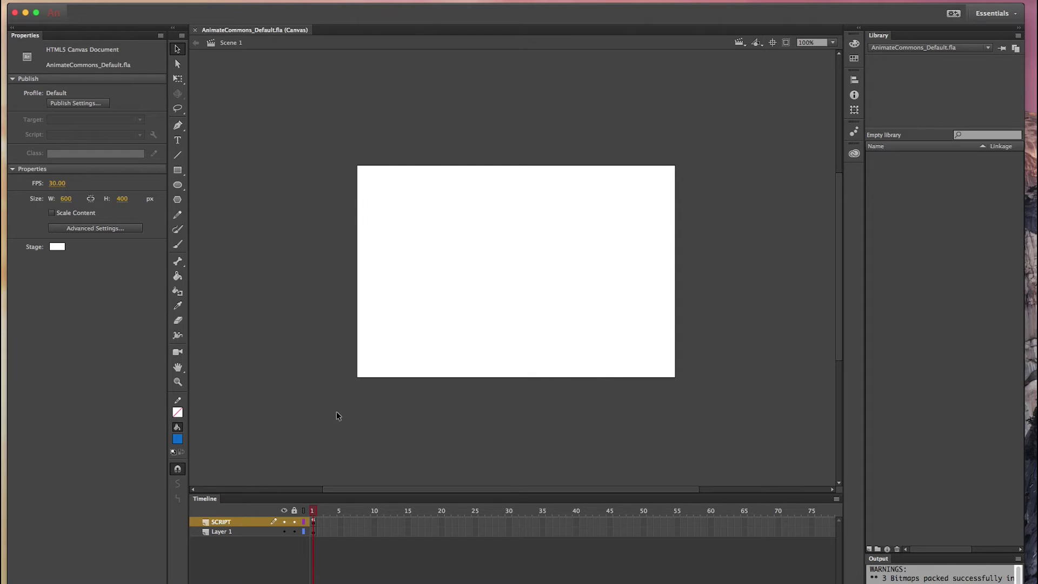
{"action": "left_click", "coordinate": [313, 523]}
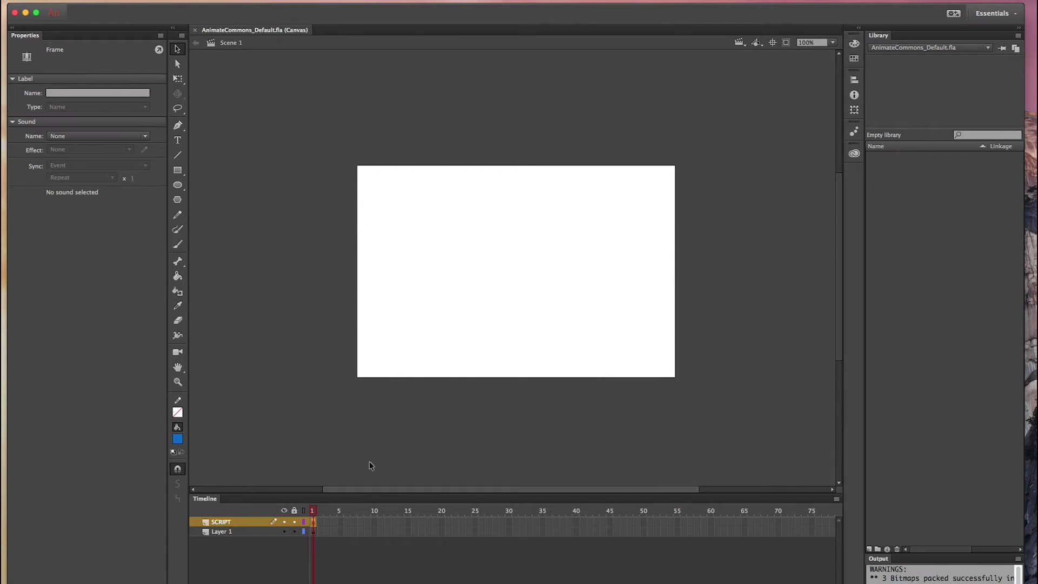
{"action": "key", "text": "F9"}
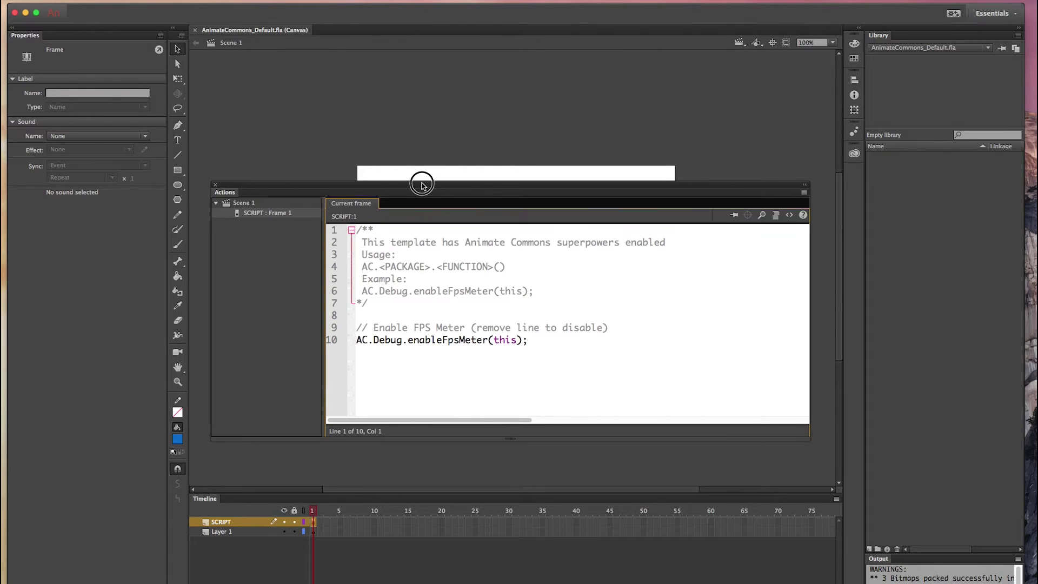
{"action": "left_click_drag", "start_coordinate": [423, 183], "coordinate": [417, 134]}
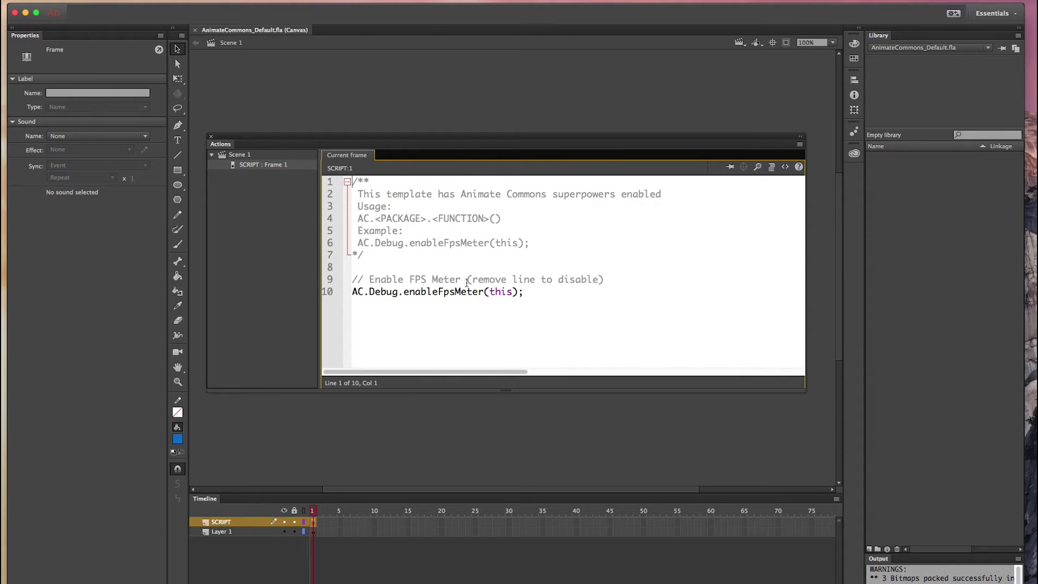
Close the Actions panel and test the Default template in Chrome, showing a 30 FPS meter
{"action": "left_click", "coordinate": [212, 136]}
{"action": "left_click", "coordinate": [278, 108]}
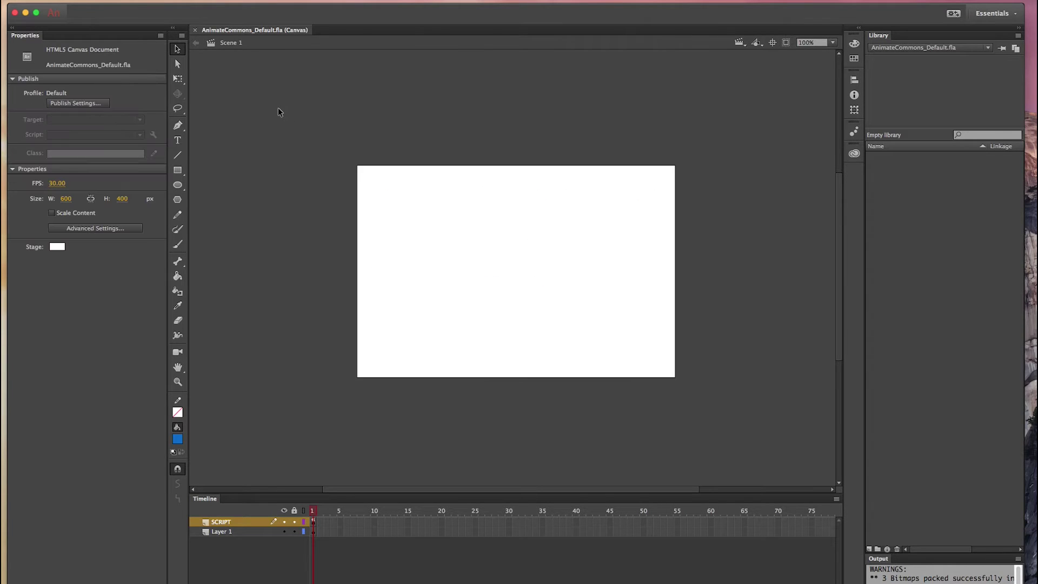
{"action": "key", "text": "super+Return"}
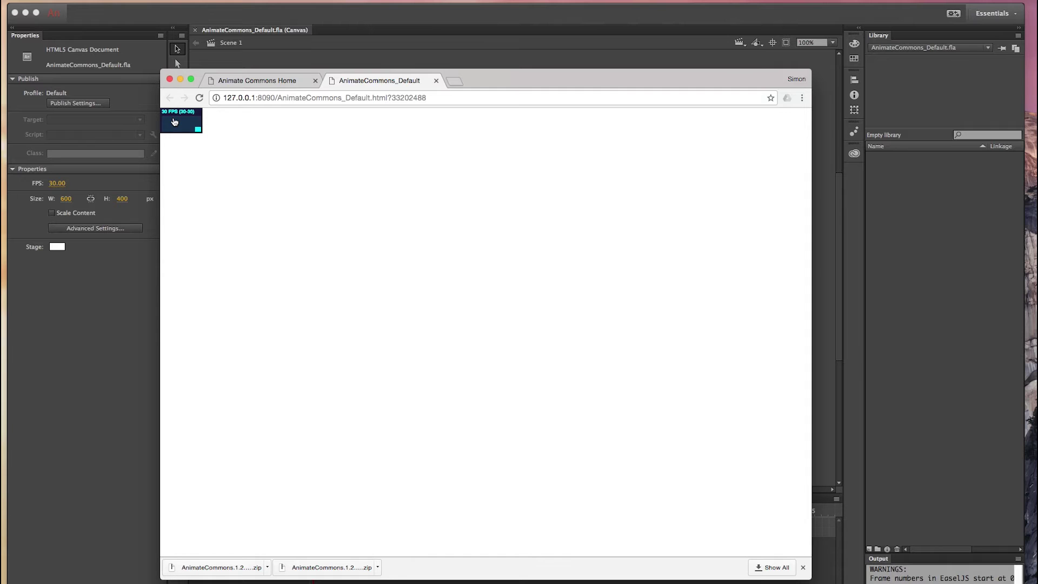
Close the Default browser preview and the AnimateCommons_Default document in Animate
{"action": "left_click", "coordinate": [437, 81]}
{"action": "left_click", "coordinate": [445, 22]}
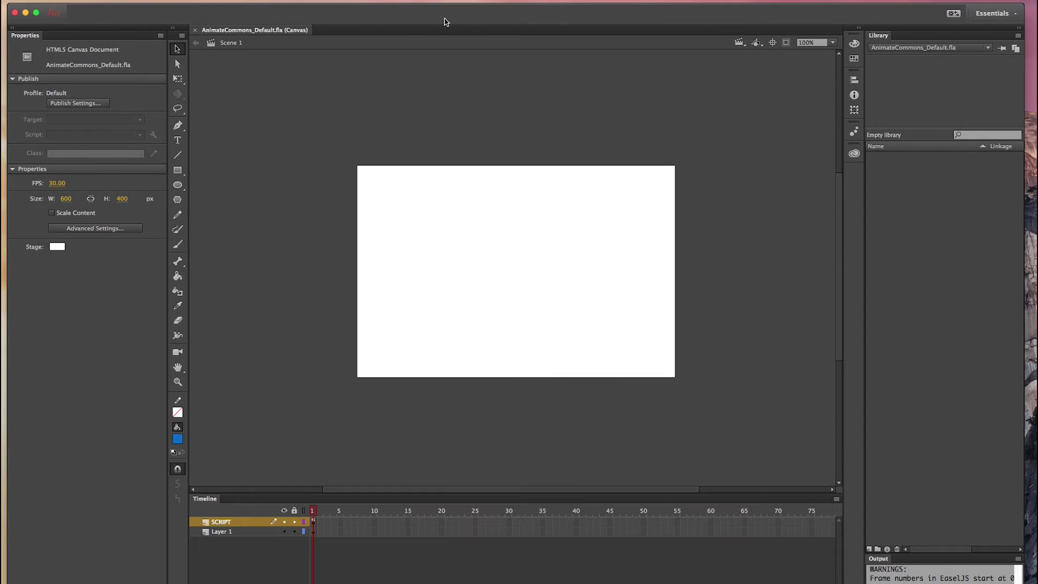
{"action": "key", "text": "super+w"}
Open AnimateCommons_FlexibleLayout.fla from the Finder DOWNLOAD folder in Animate
{"action": "key", "text": "super+Tab"}
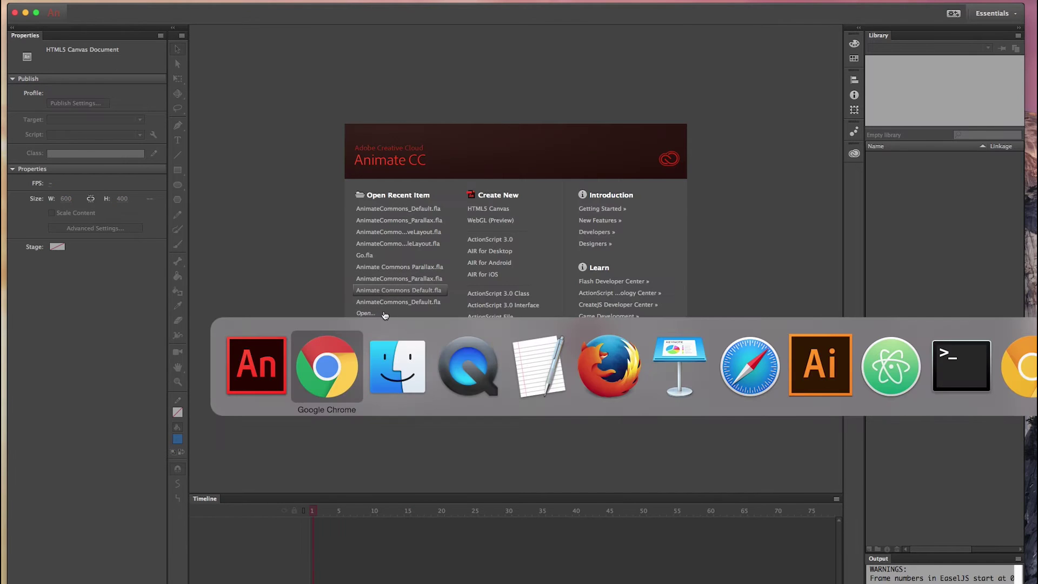
{"action": "left_click", "coordinate": [385, 363]}
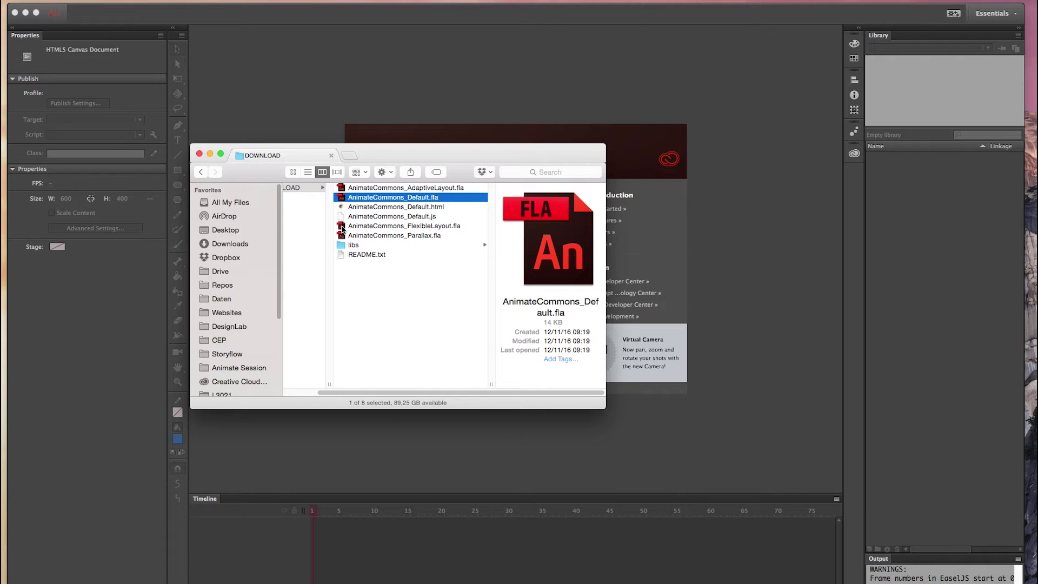
{"action": "double_click", "coordinate": [341, 226]}
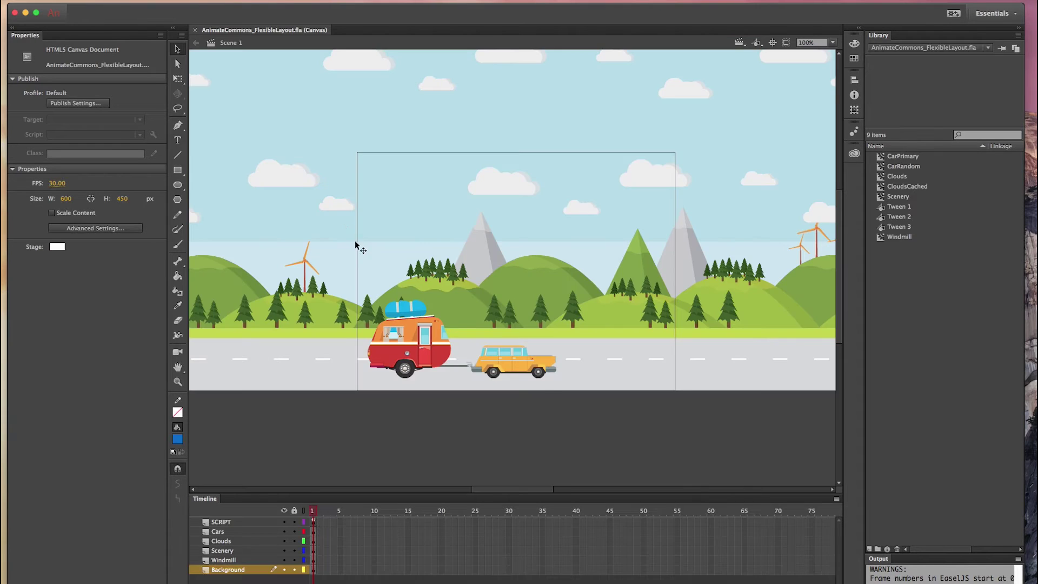
{"action": "left_click", "coordinate": [559, 417]}
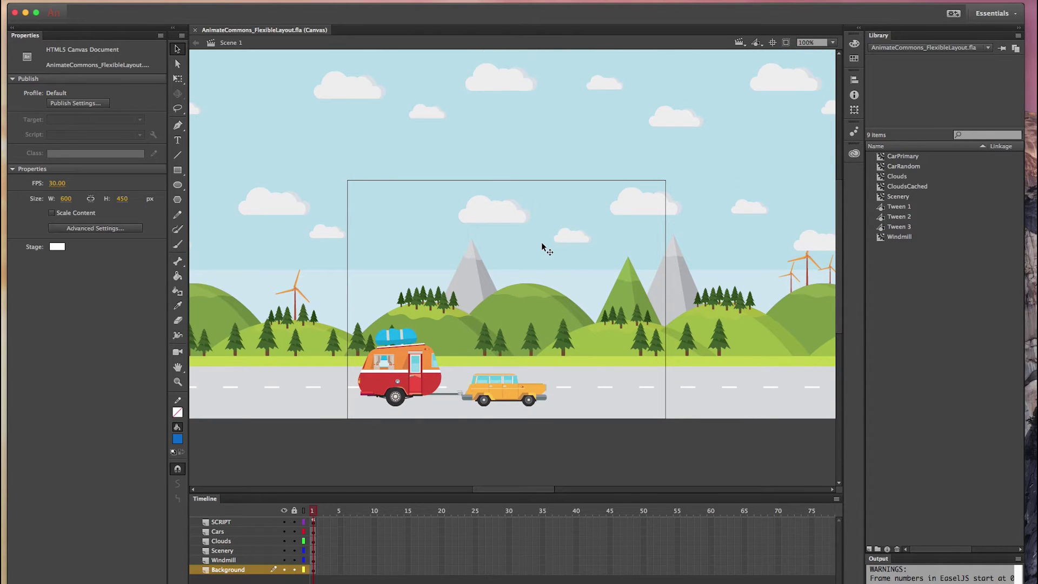
{"action": "key", "text": "super+Tab"}
{"action": "key", "text": "super+Tab"}
{"action": "key", "text": "super+Tab"}
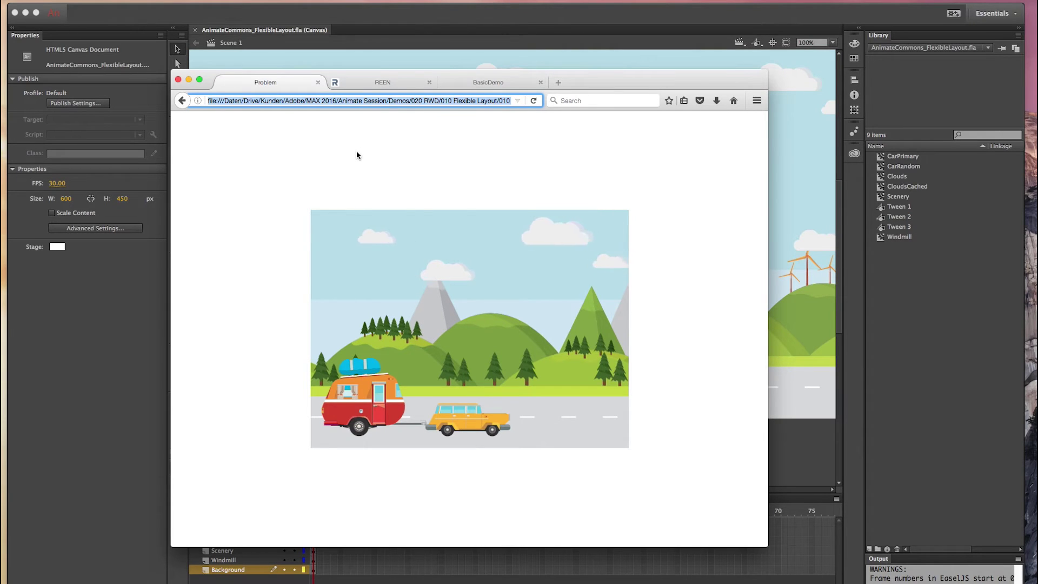
Widen and narrow the Firefox window to show the Problem caravan scene keeps its fixed size
{"action": "left_click", "coordinate": [386, 148]}
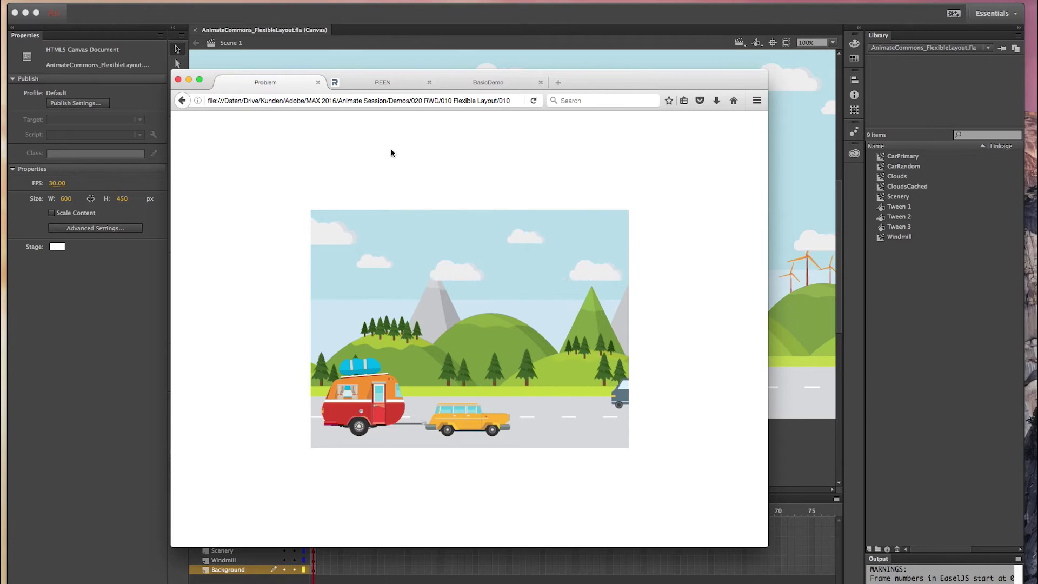
{"action": "left_click_drag", "start_coordinate": [769, 172], "coordinate": [836, 173]}
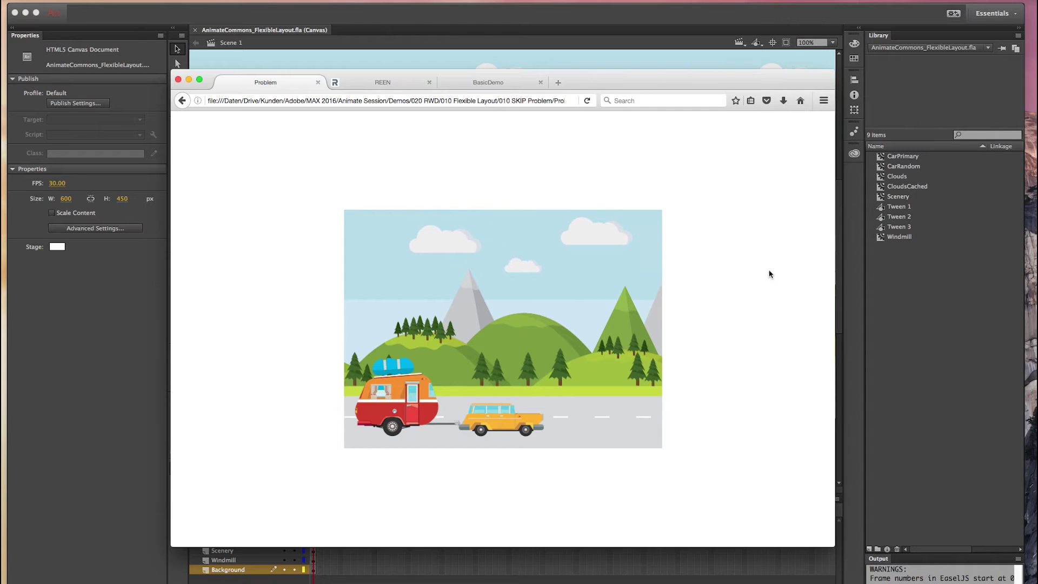
{"action": "left_click_drag", "start_coordinate": [834, 236], "coordinate": [745, 225]}
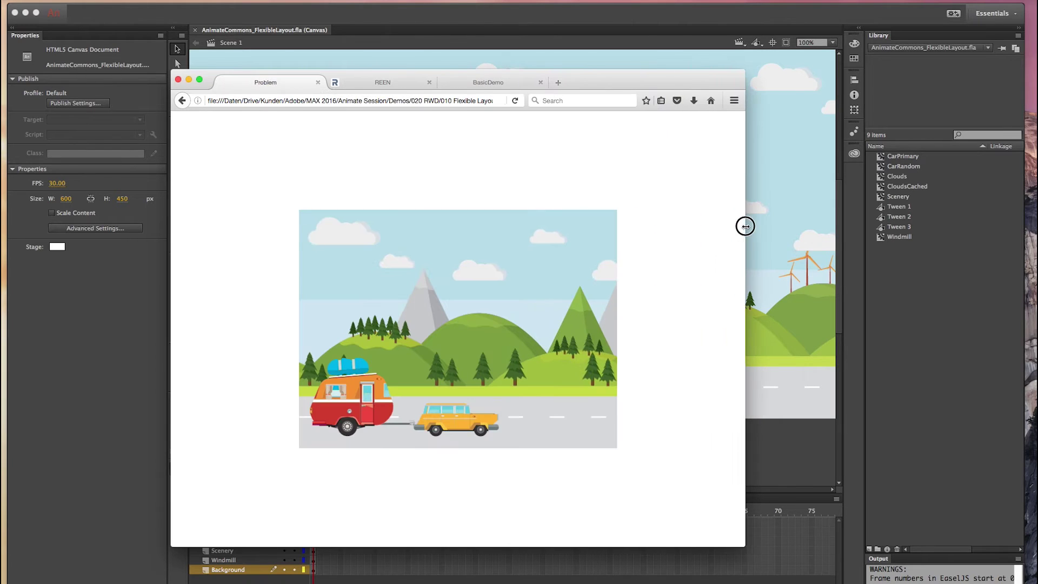
View the SCRIPT frame's AC.FlexibleLayout.setup code, then publish a FlexibleLayout preview with Cmd+Enter
{"action": "left_click", "coordinate": [599, 17]}
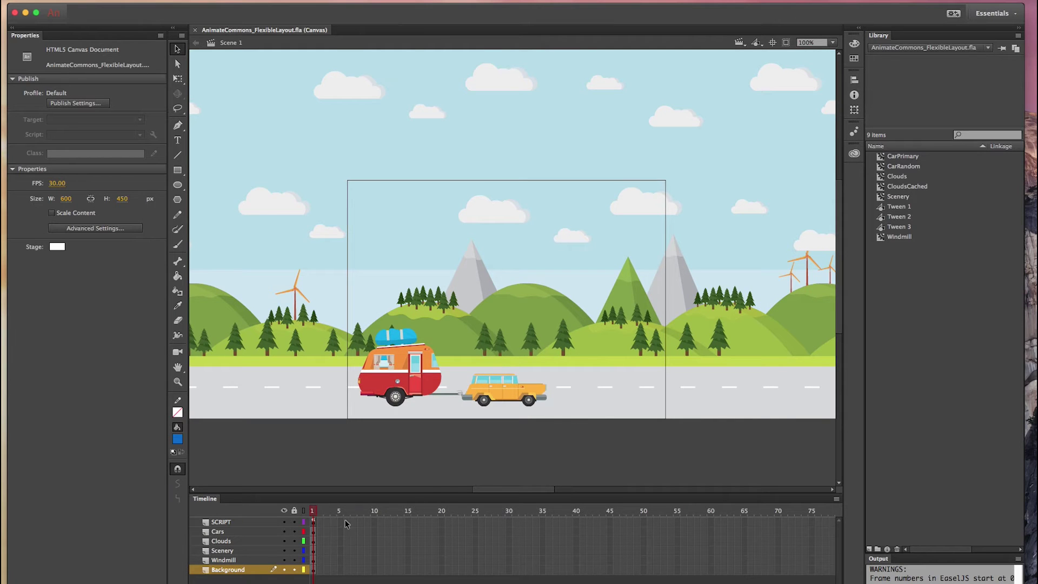
{"action": "left_click", "coordinate": [312, 522]}
{"action": "key", "text": "F9"}
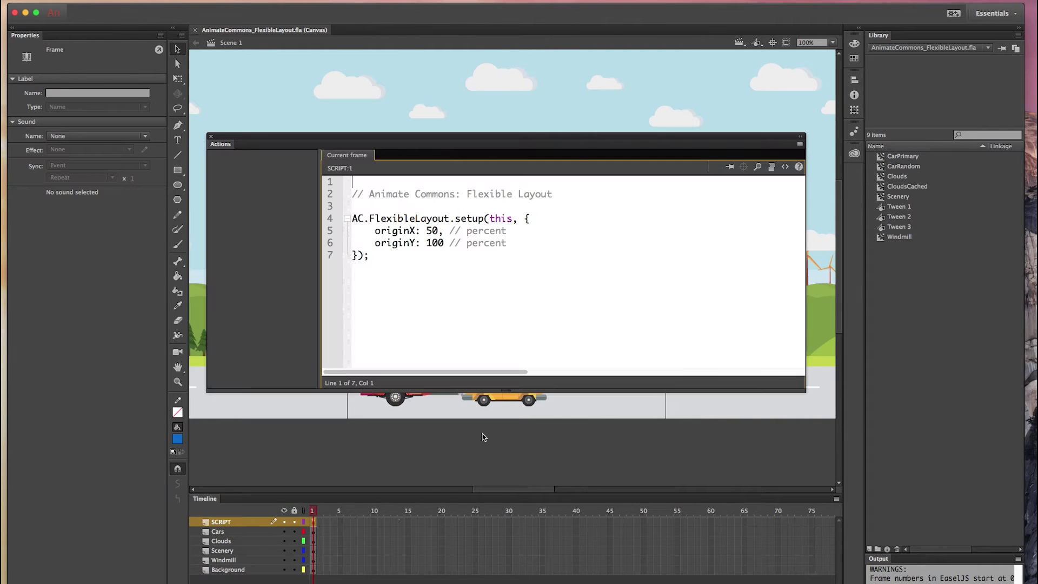
{"action": "left_click_drag", "start_coordinate": [528, 135], "coordinate": [533, 103]}
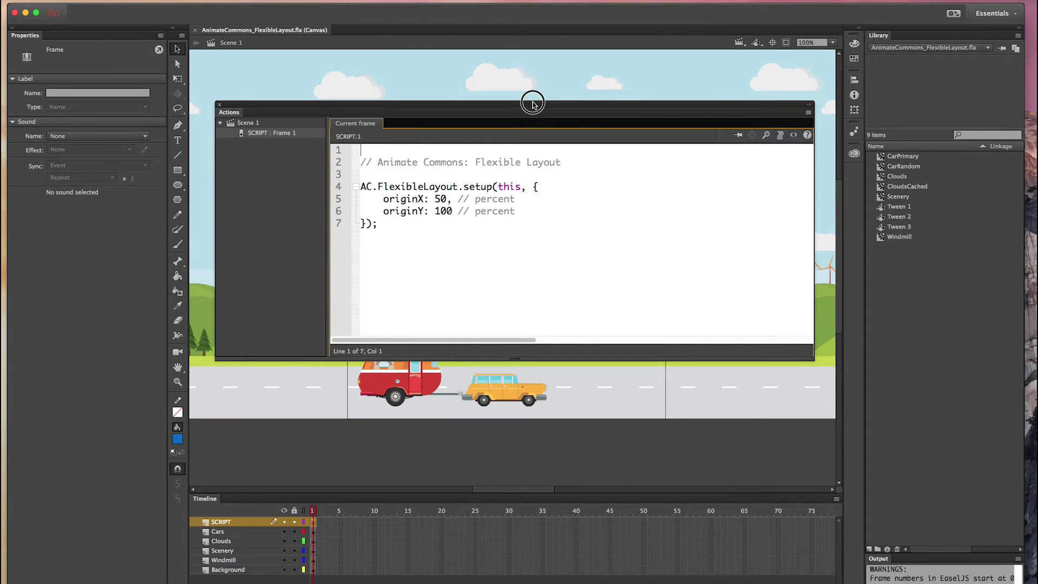
{"action": "left_click_drag", "start_coordinate": [532, 103], "coordinate": [534, 96]}
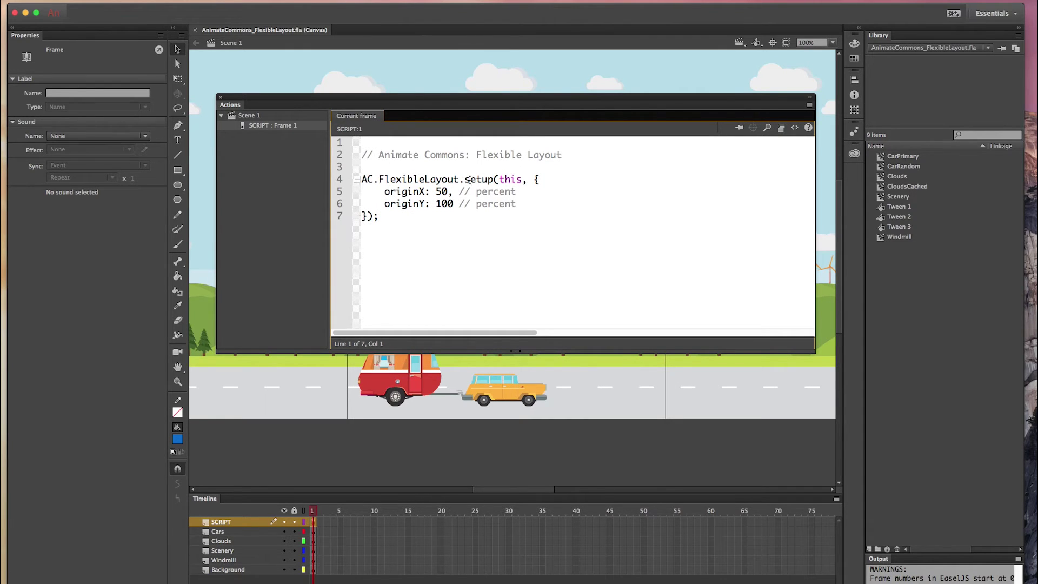
{"action": "key", "text": "super+Return"}
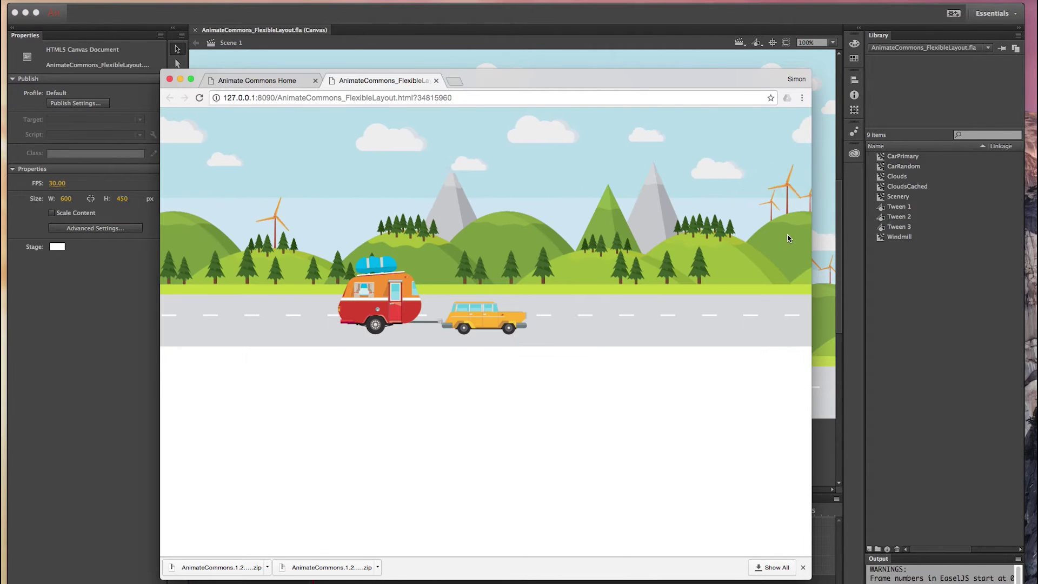
Resize the Chrome FlexibleLayout preview to watch the camper van scene stretch to the window width
{"action": "left_click_drag", "start_coordinate": [812, 225], "coordinate": [774, 222]}
{"action": "left_click", "coordinate": [763, 567]}
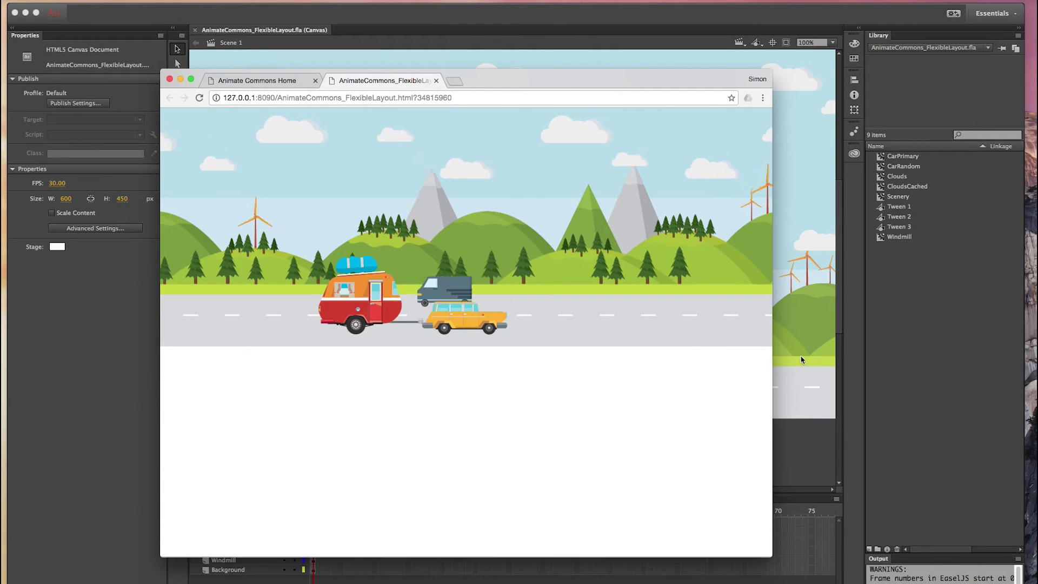
{"action": "left_click_drag", "start_coordinate": [774, 235], "coordinate": [752, 213]}
{"action": "left_click_drag", "start_coordinate": [549, 84], "coordinate": [516, 335]}
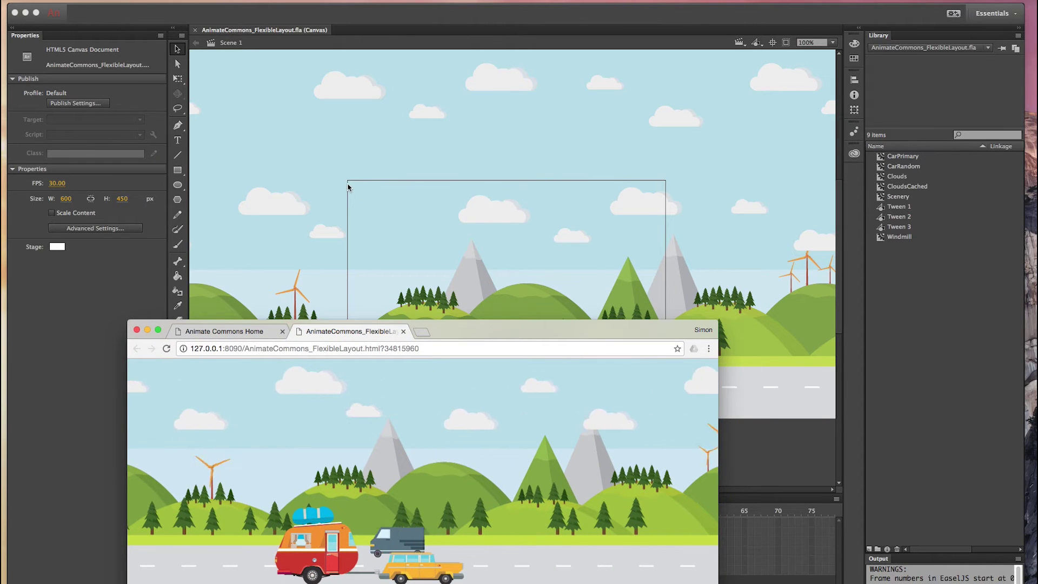
Bring the FlexibleLayout document forward and close its Actions panel to reveal the full stage
{"action": "left_click", "coordinate": [609, 255]}
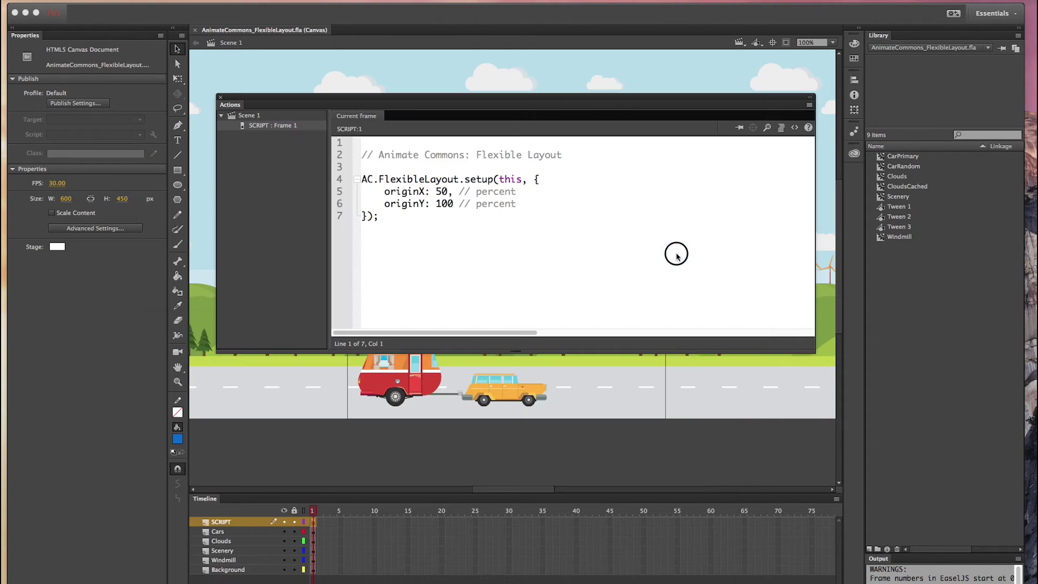
{"action": "left_click", "coordinate": [220, 99]}
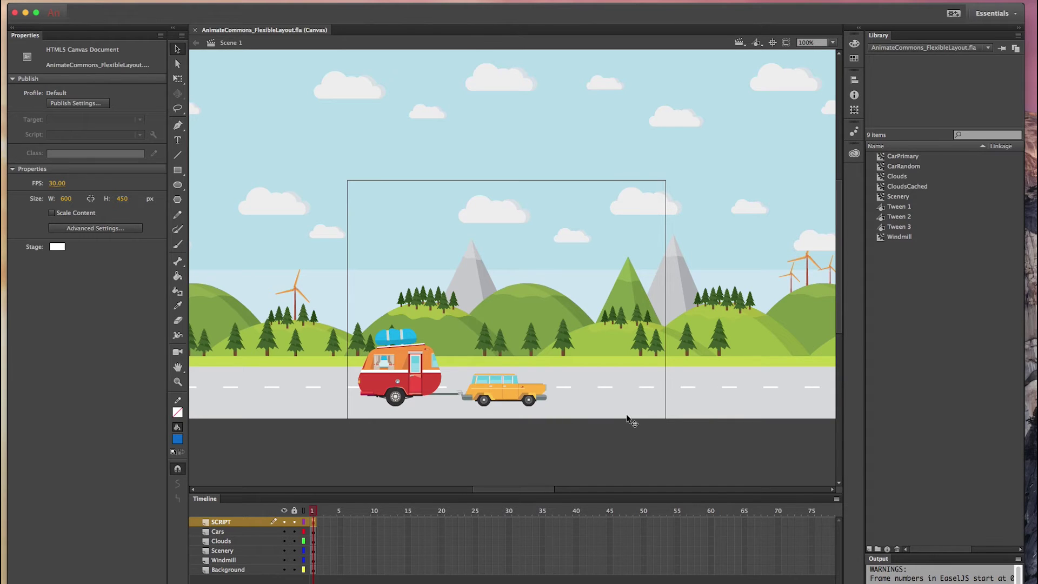
Narrow and then widen the Chrome preview window to watch the FlexibleLayout animation rescale
{"action": "left_click_drag", "start_coordinate": [561, 330], "coordinate": [686, 133]}
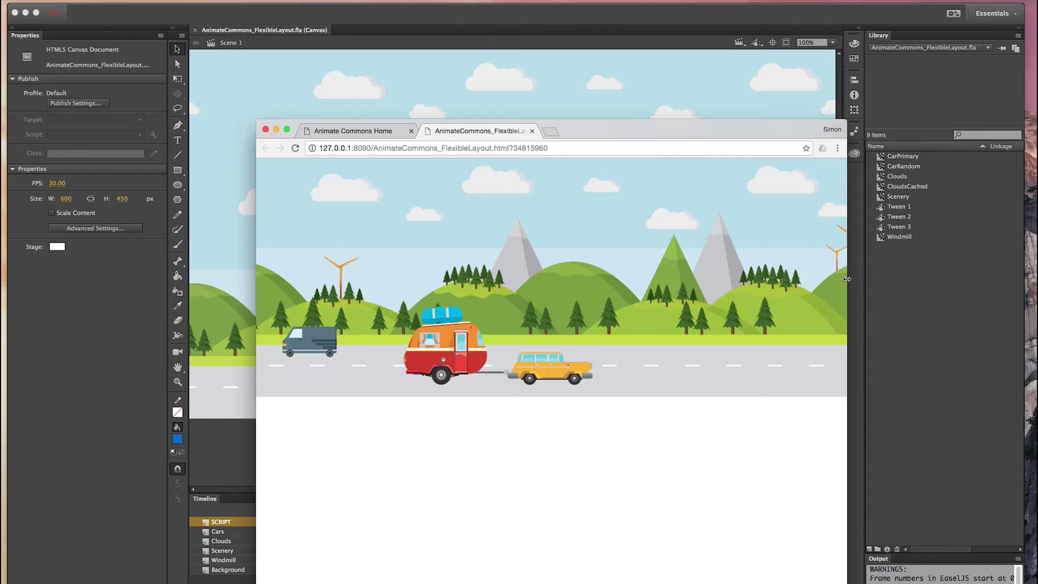
{"action": "left_click_drag", "start_coordinate": [842, 276], "coordinate": [581, 264]}
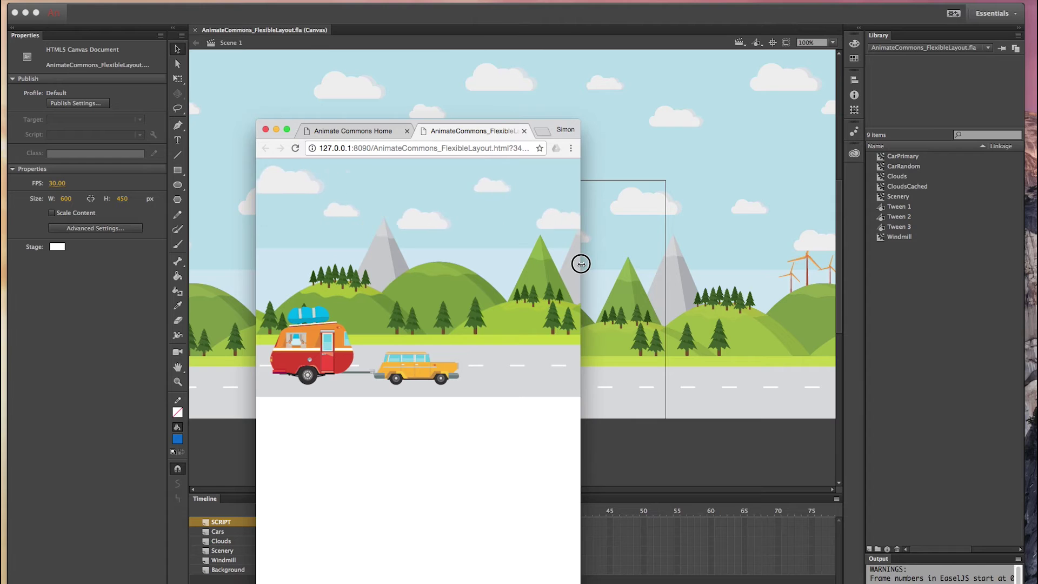
{"action": "left_click_drag", "start_coordinate": [579, 261], "coordinate": [471, 257]}
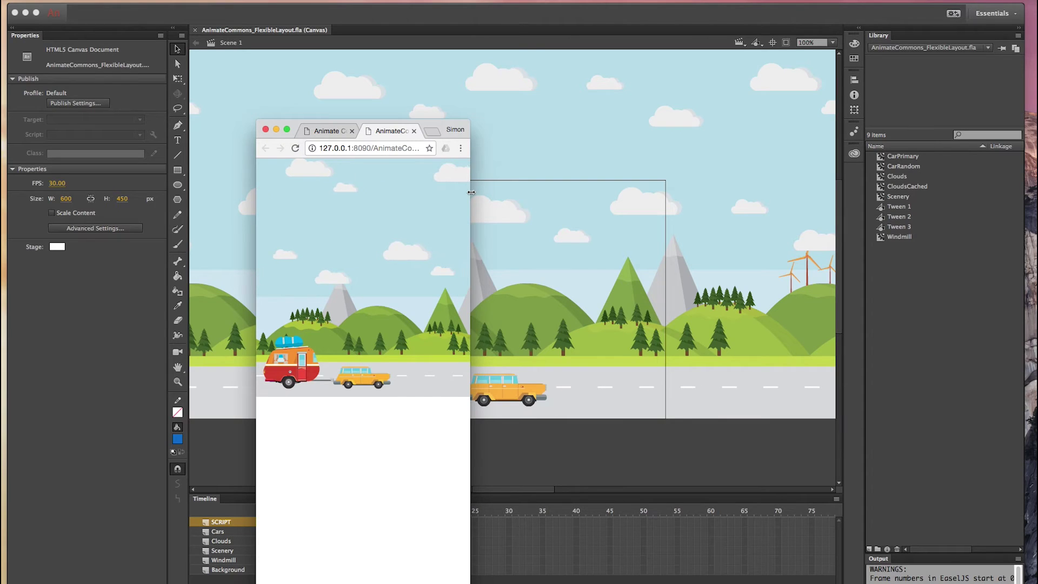
{"action": "left_click_drag", "start_coordinate": [472, 192], "coordinate": [766, 211]}
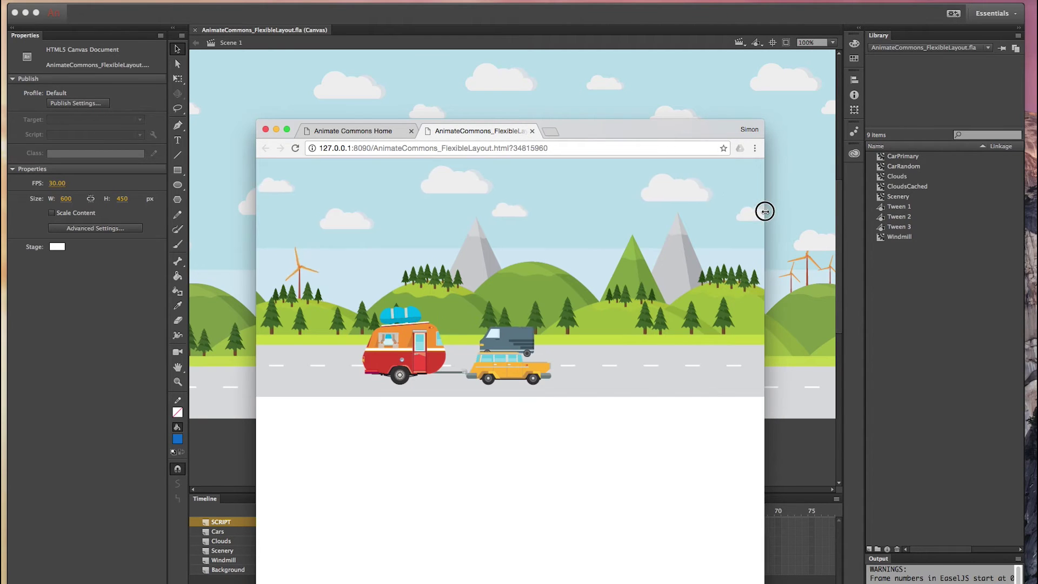
Close the FlexibleLayout preview tab and return to the Firefox Problem page
{"action": "left_click", "coordinate": [532, 131]}
{"action": "key", "text": "super+h"}
{"action": "key", "text": "super+Tab"}
{"action": "key", "text": "super+Tab"}
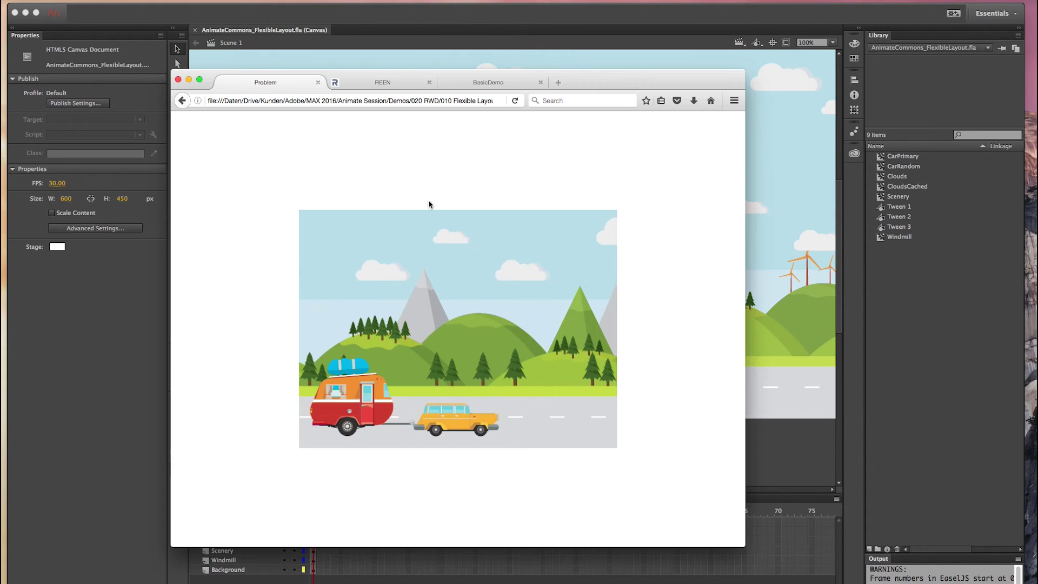
Show the REEN demo site in Firefox and widen the window so the camper cards re-lay out
{"action": "left_click", "coordinate": [373, 82]}
{"action": "left_click_drag", "start_coordinate": [741, 427], "coordinate": [764, 327]}
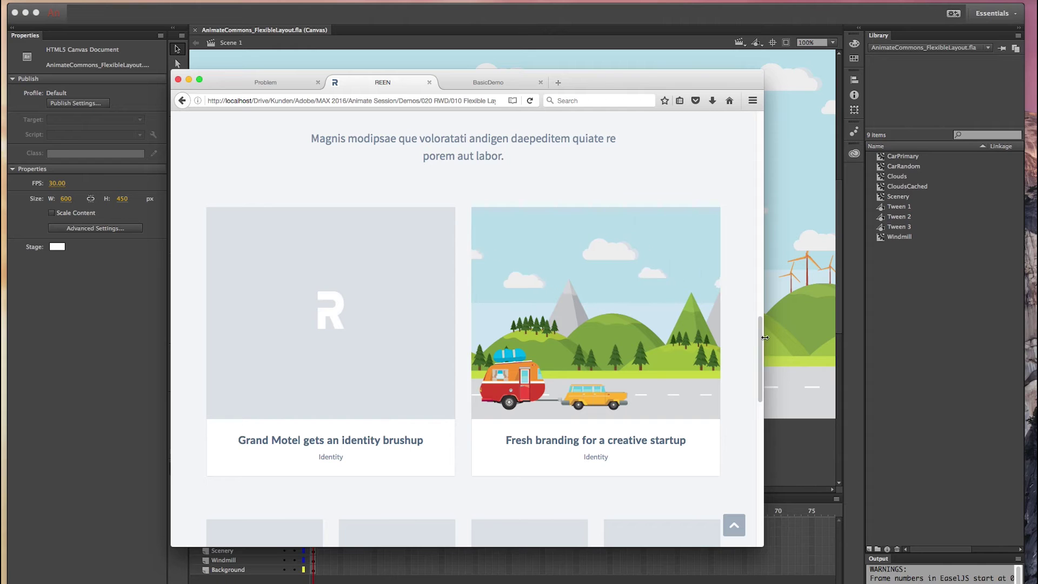
{"action": "left_click", "coordinate": [763, 339]}
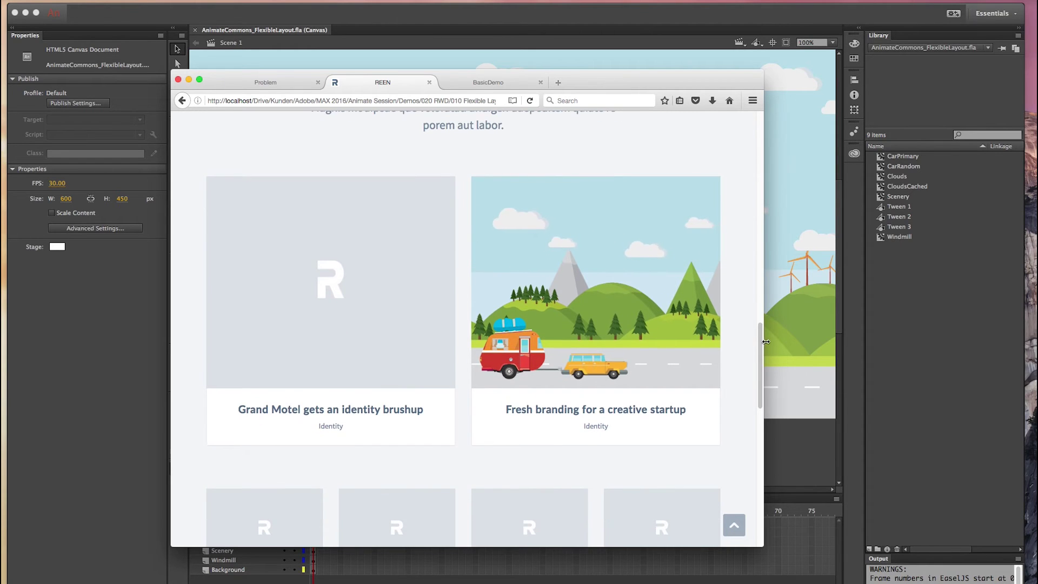
{"action": "left_click_drag", "start_coordinate": [762, 339], "coordinate": [1011, 332]}
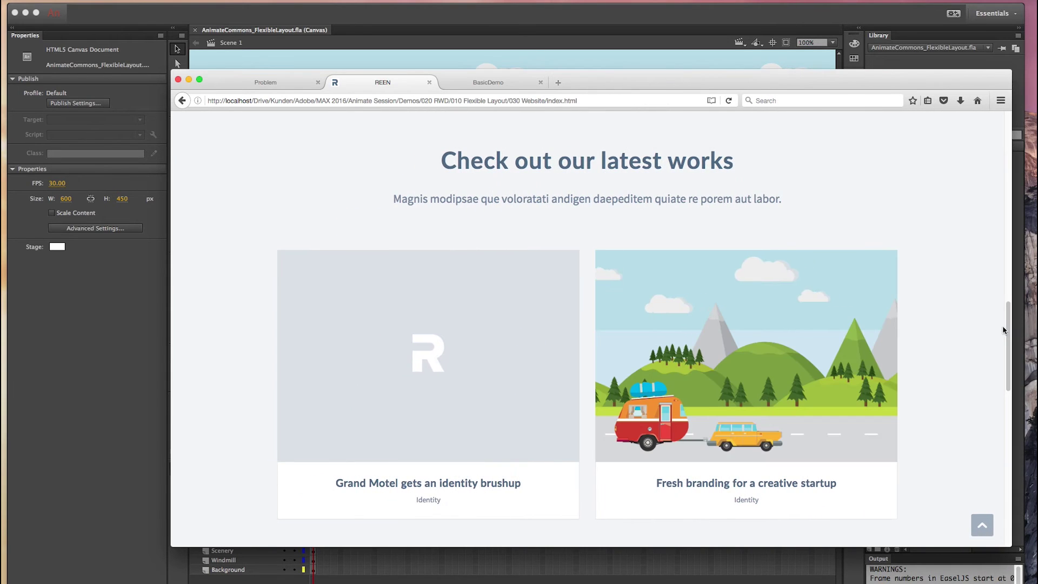
Move and resize Firefox to watch the reflow at other widths, then close FlexibleLayout in Animate
{"action": "left_click_drag", "start_coordinate": [721, 81], "coordinate": [614, 76]}
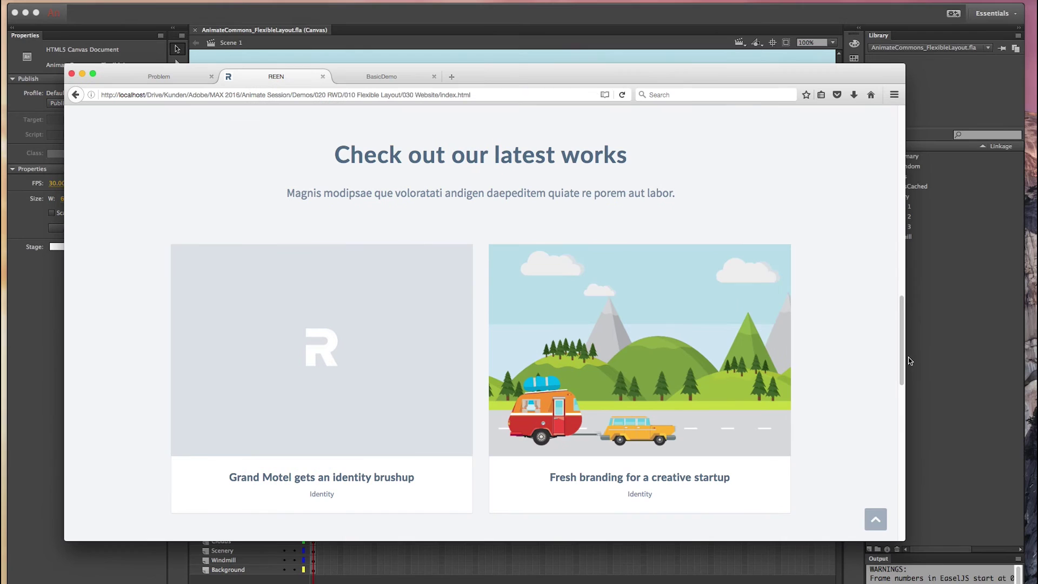
{"action": "left_click_drag", "start_coordinate": [907, 354], "coordinate": [497, 299]}
{"action": "scroll", "coordinate": [487, 335], "scroll_direction": "down", "scroll_amount": 10}
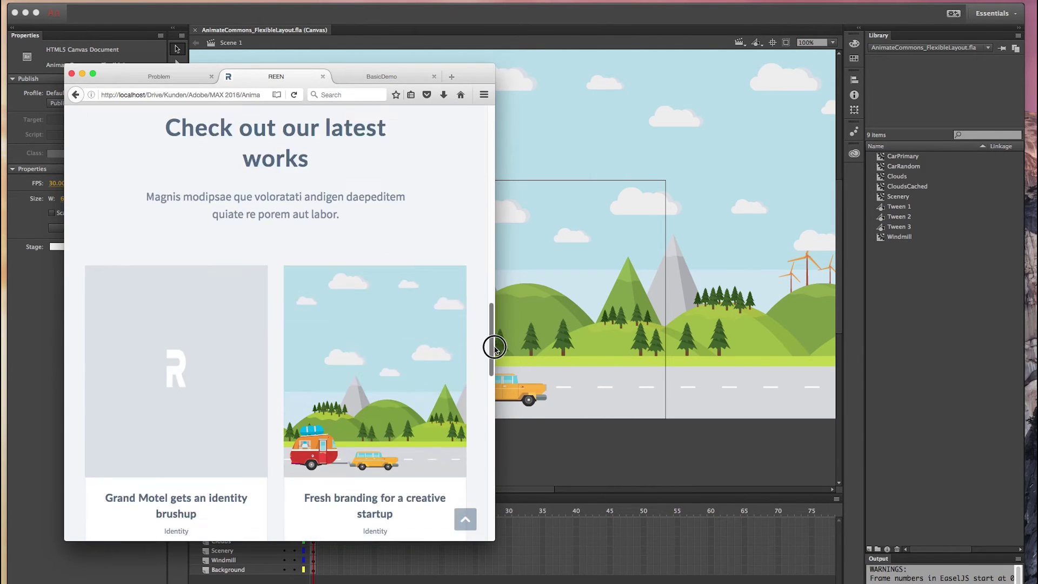
{"action": "scroll", "coordinate": [481, 329], "scroll_direction": "up", "scroll_amount": 3}
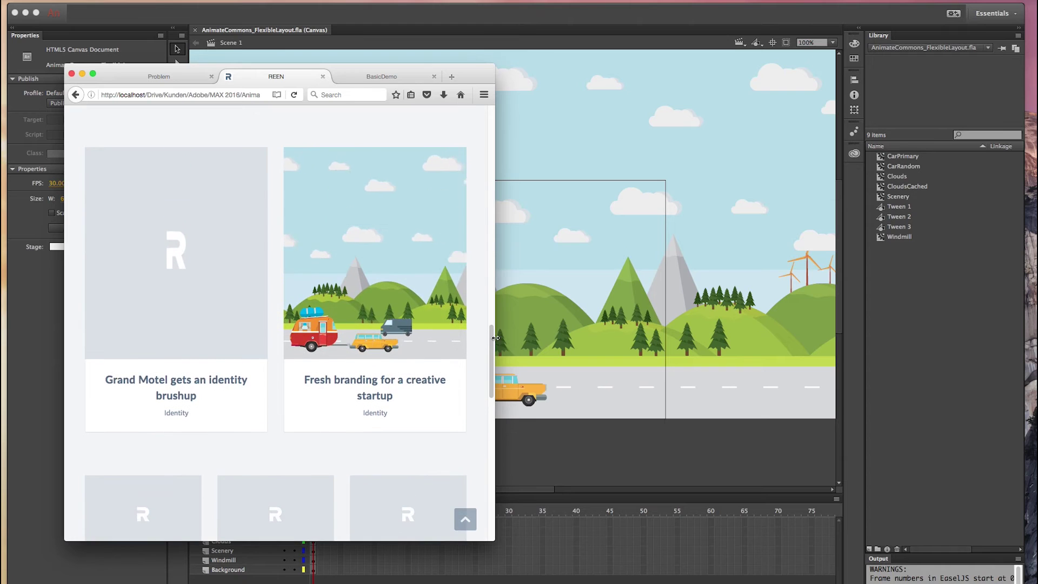
{"action": "left_click_drag", "start_coordinate": [495, 331], "coordinate": [595, 324]}
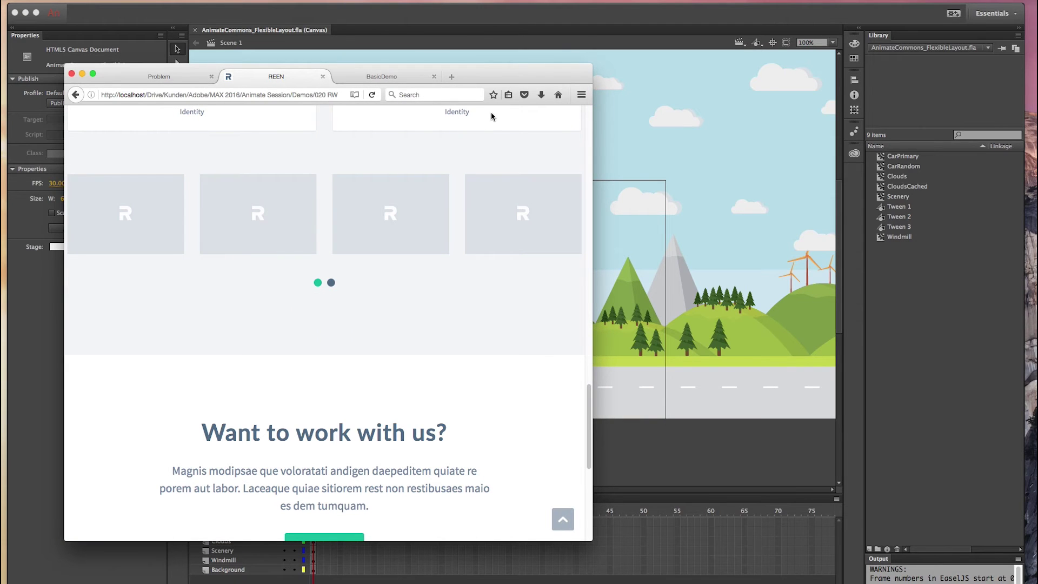
{"action": "left_click", "coordinate": [322, 34]}
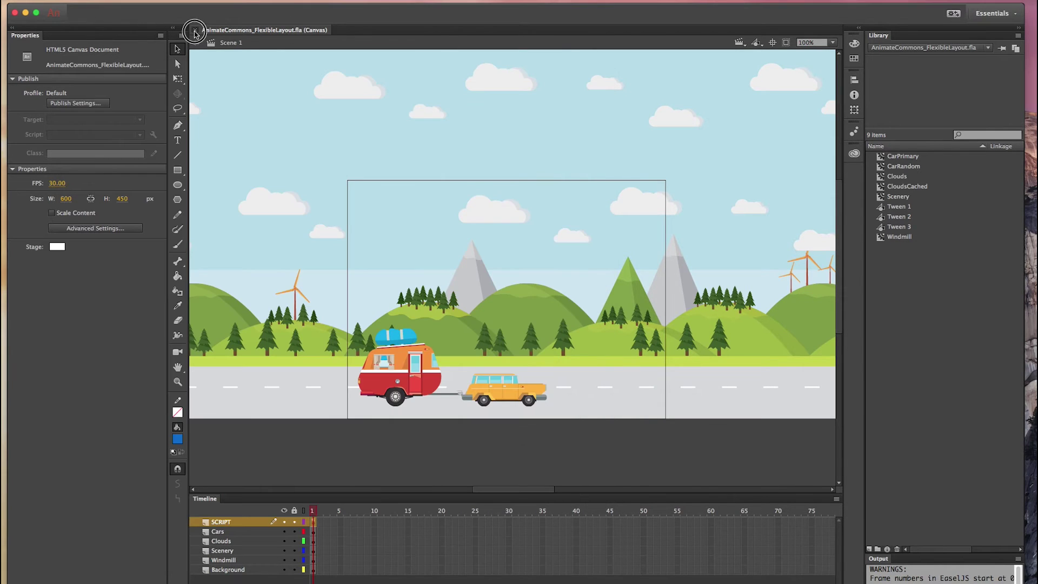
{"action": "left_click", "coordinate": [195, 30]}
Open AnimateCommons_AdaptiveLayout.fla from DOWNLOAD, pan to its layout rectangles, and preview Layout300x300
{"action": "left_click", "coordinate": [469, 364]}
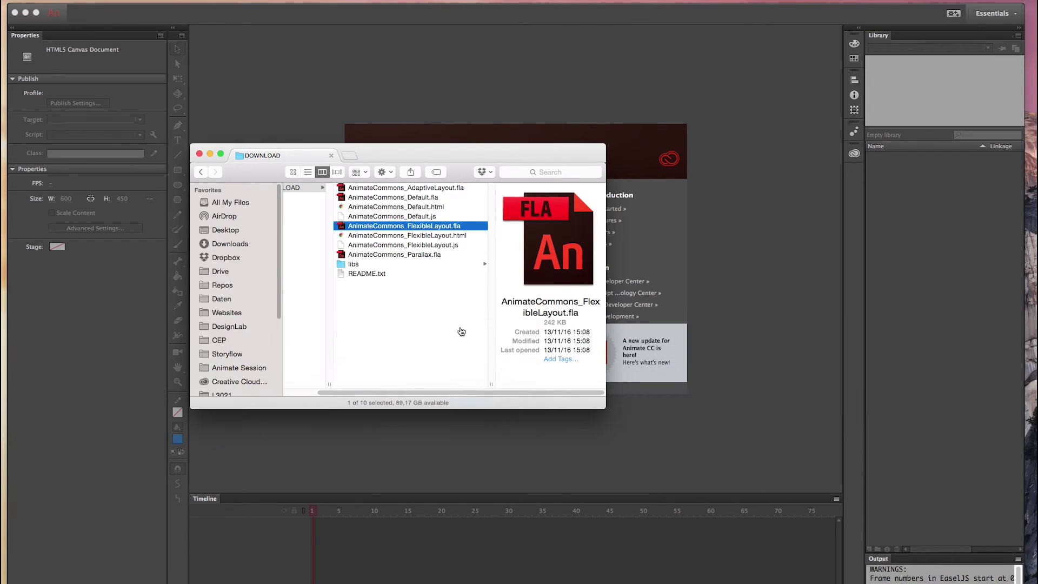
{"action": "left_click", "coordinate": [352, 188]}
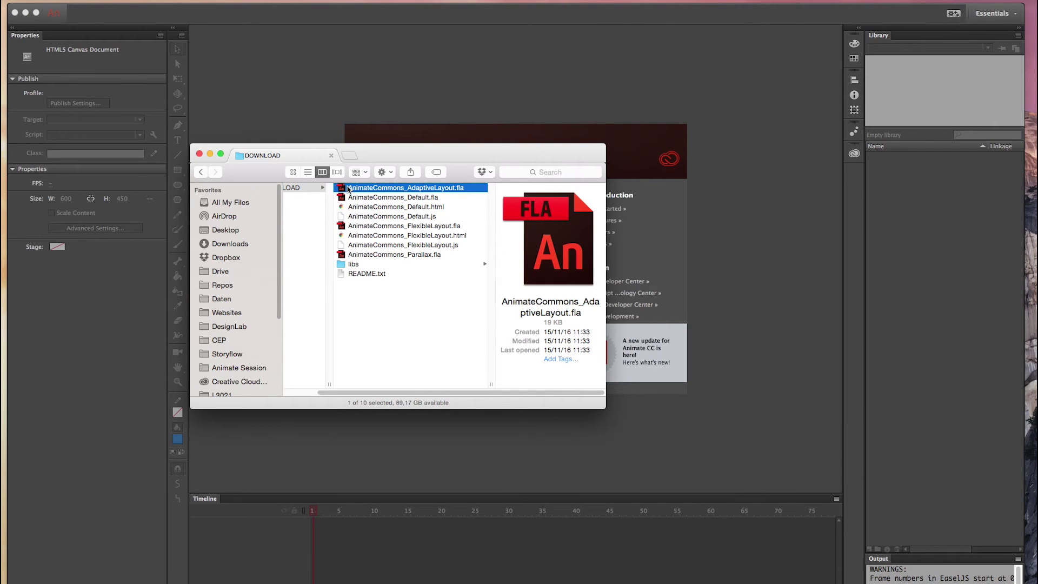
{"action": "double_click", "coordinate": [342, 188]}
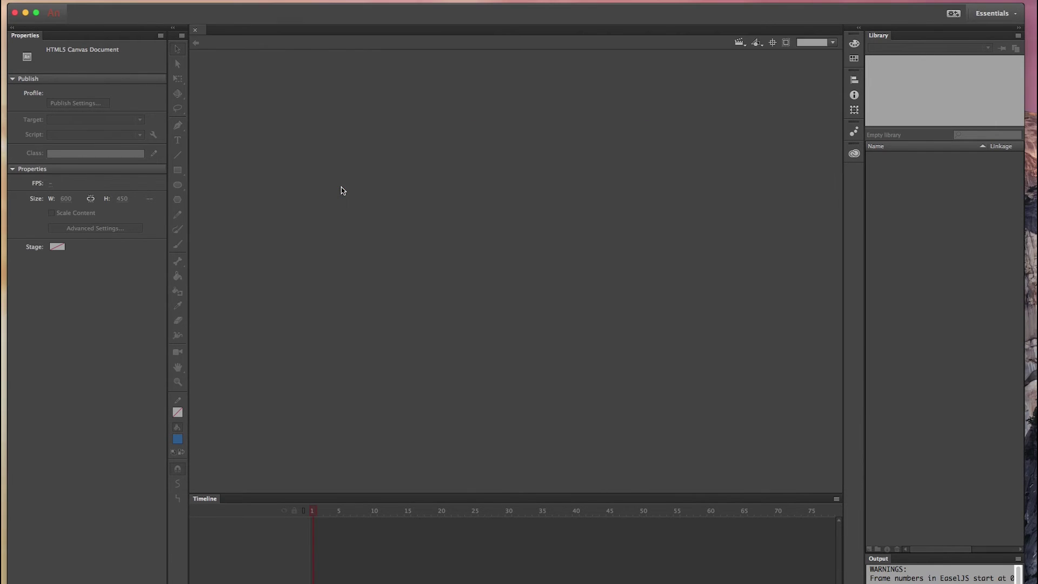
{"action": "left_click", "coordinate": [320, 167]}
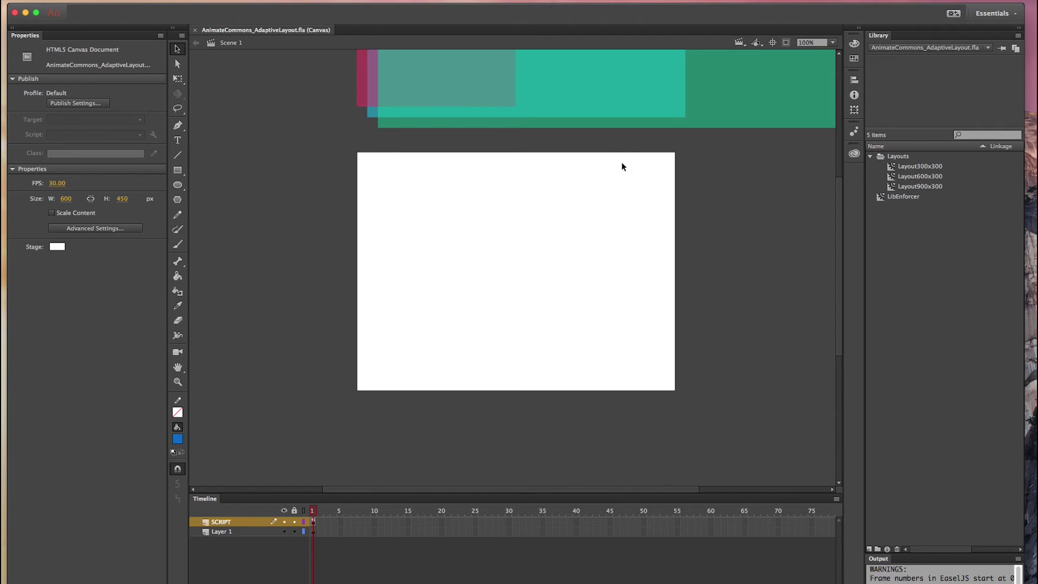
{"action": "left_click_drag", "start_coordinate": [614, 112], "coordinate": [547, 268]}
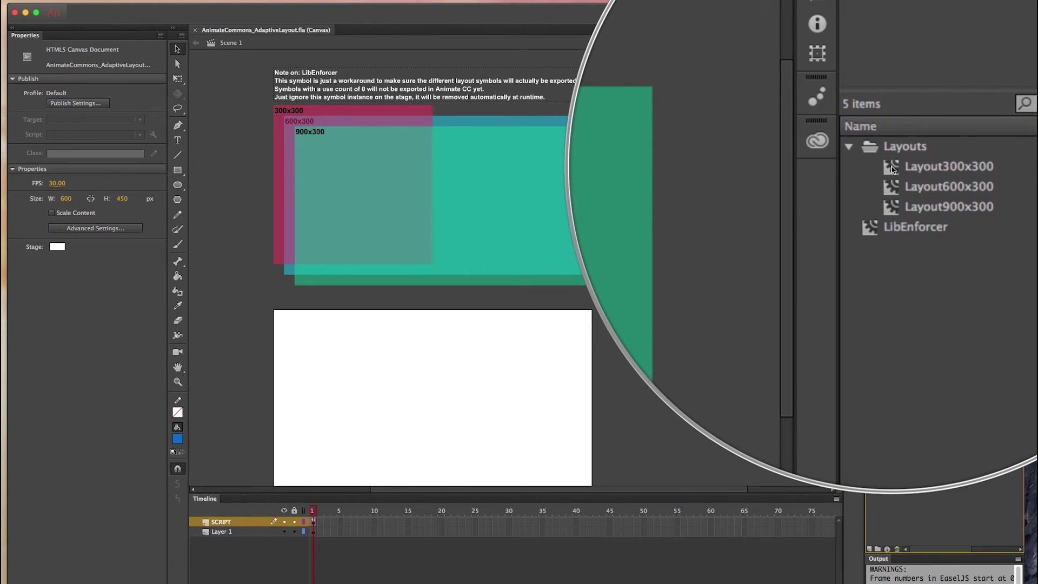
{"action": "left_click", "coordinate": [892, 167]}
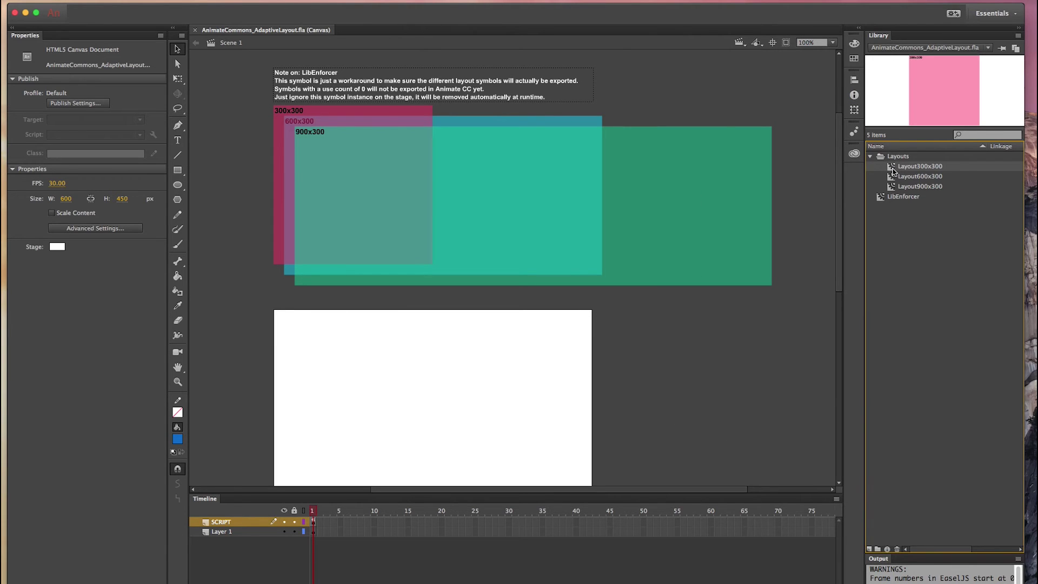
{"action": "double_click", "coordinate": [893, 169]}
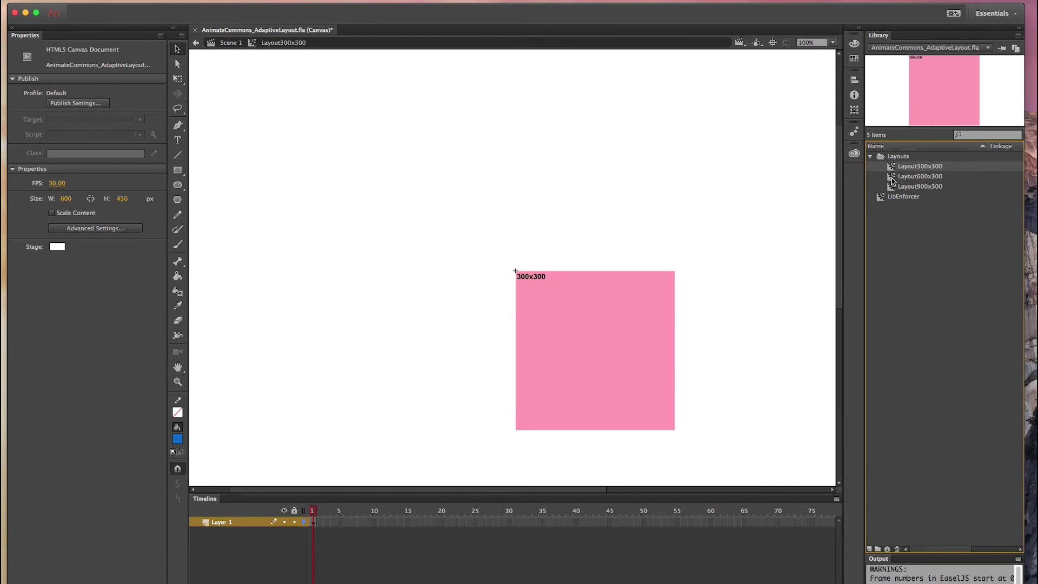
{"action": "double_click", "coordinate": [893, 178]}
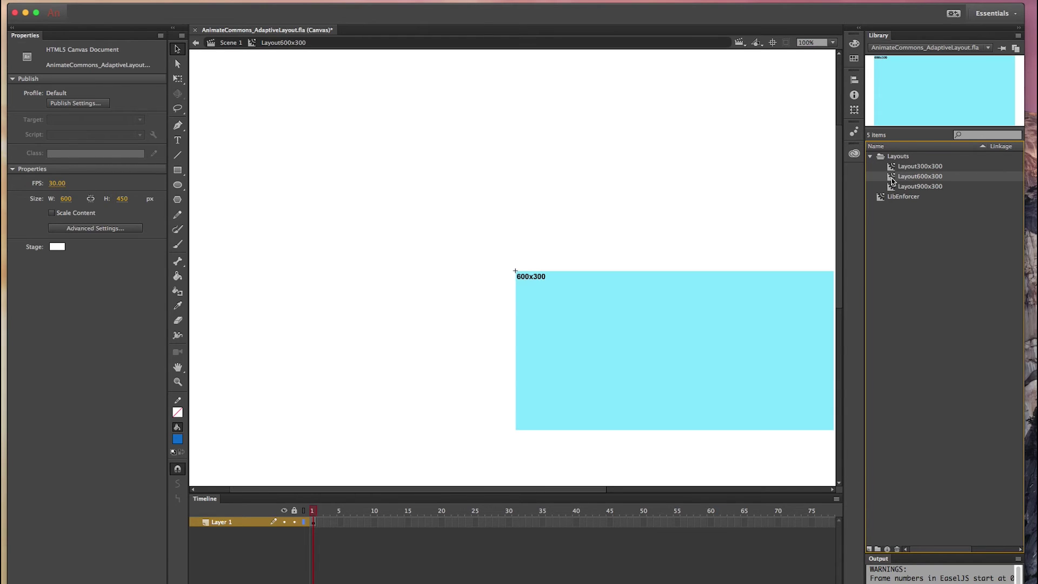
{"action": "double_click", "coordinate": [893, 188]}
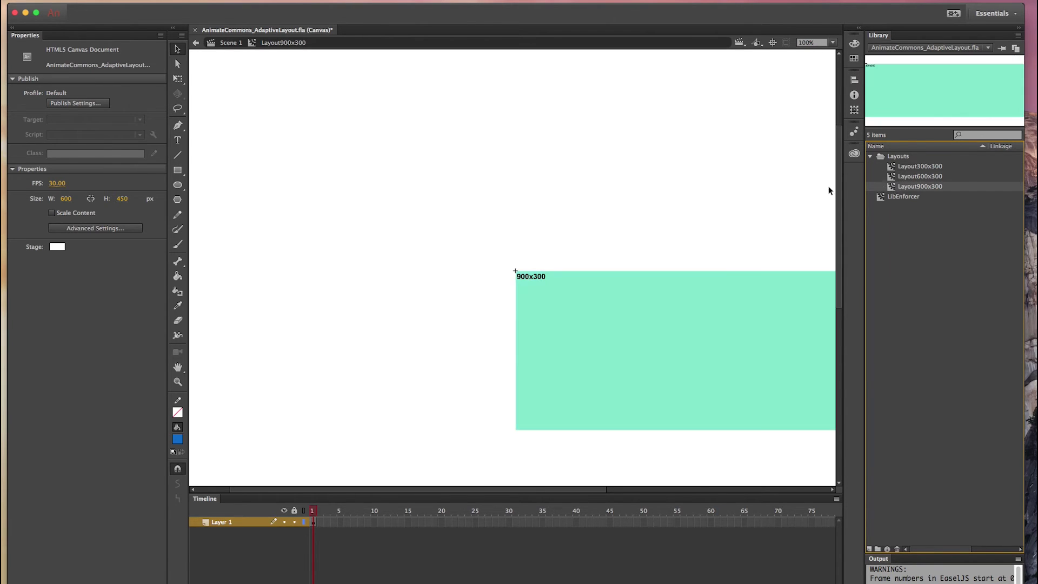
{"action": "left_click_drag", "start_coordinate": [686, 185], "coordinate": [444, 129]}
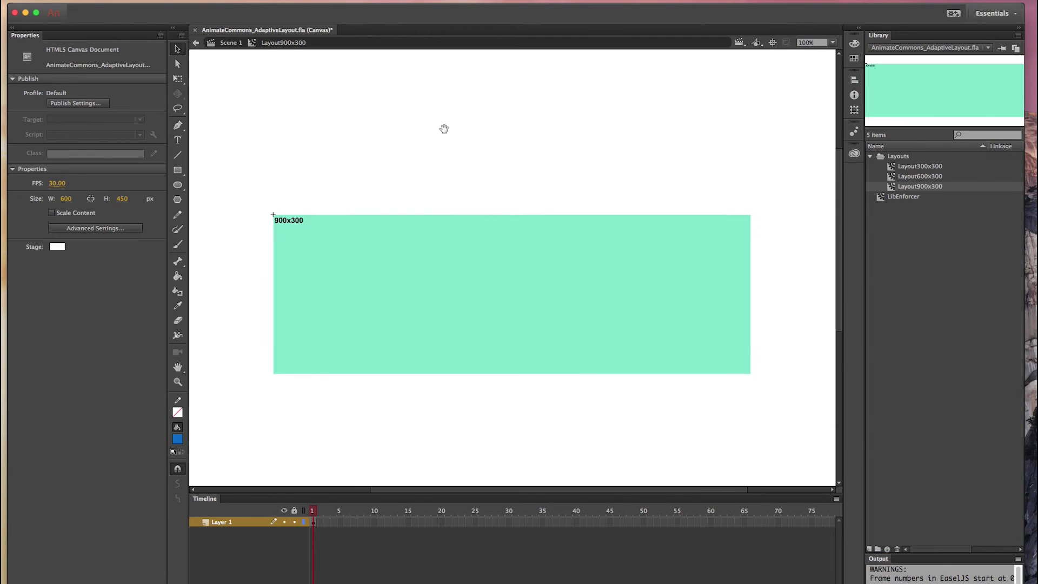
{"action": "left_click", "coordinate": [234, 46]}
{"action": "left_click", "coordinate": [314, 521]}
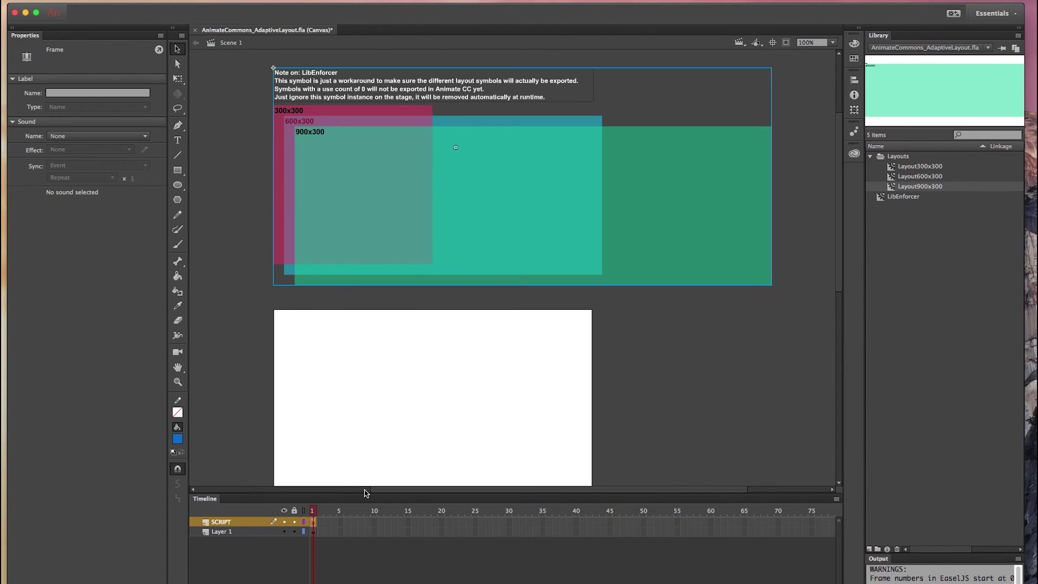
Review the AC.AdaptiveLayout.setup(this) frame script, close it, and publish the preview with Cmd+Enter
{"action": "key", "text": "F9"}
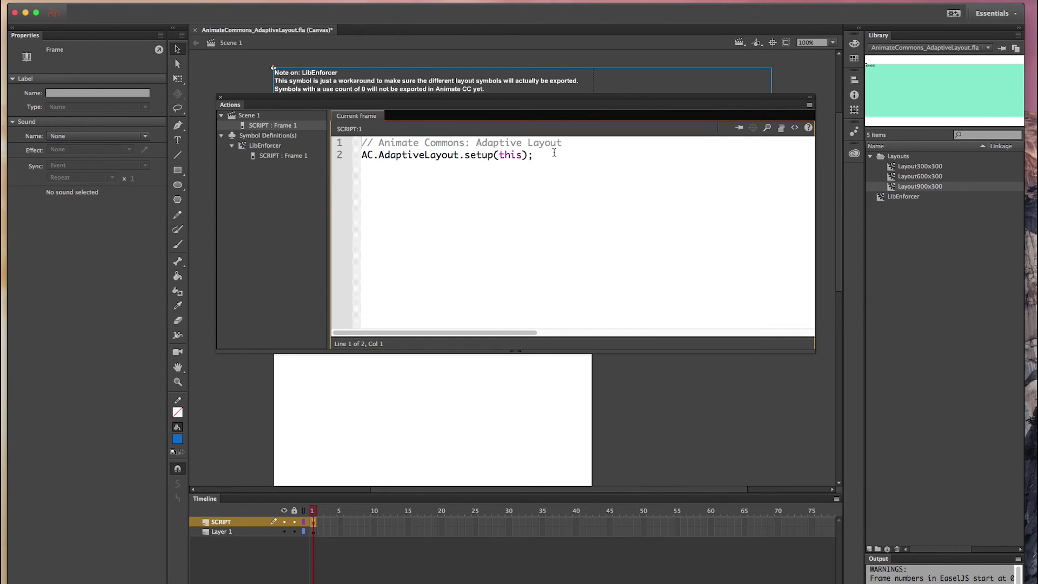
{"action": "double_click", "coordinate": [413, 153]}
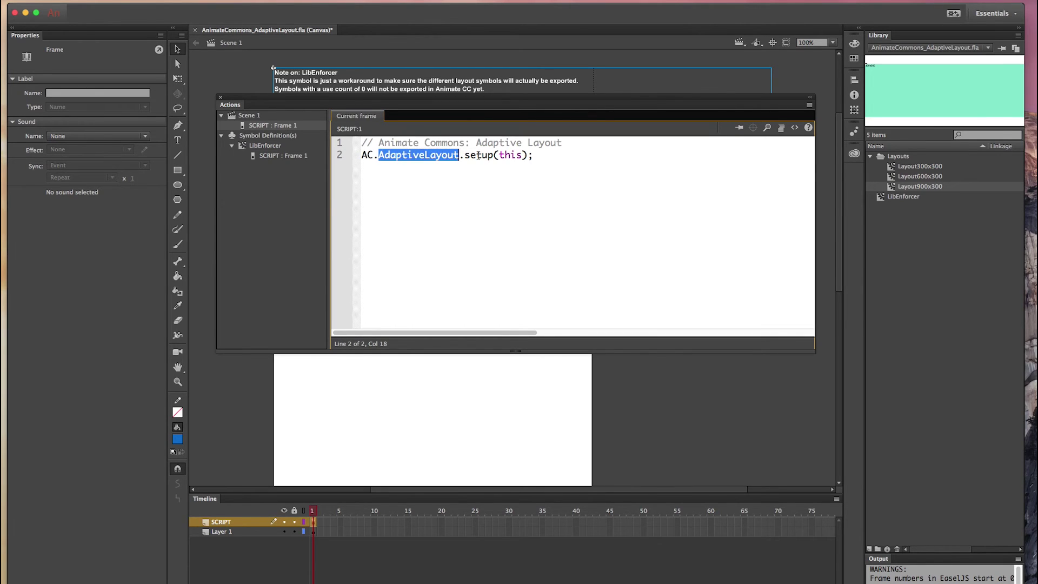
{"action": "double_click", "coordinate": [480, 155]}
{"action": "left_click", "coordinate": [542, 157]}
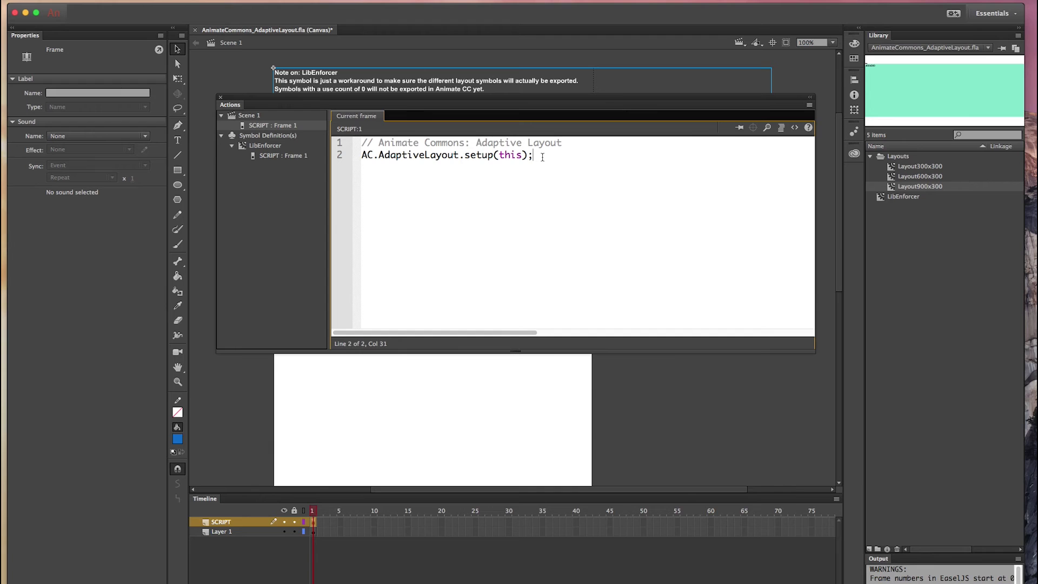
{"action": "left_click", "coordinate": [221, 99]}
{"action": "key", "text": "super+Return"}
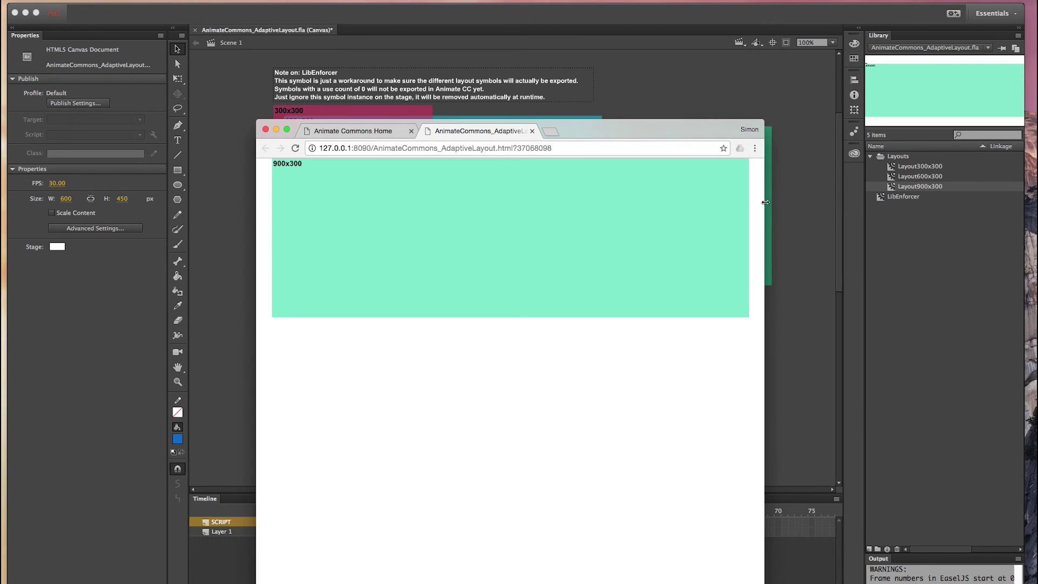
Narrow Chrome to reveal the 600x300 then 300x300 layouts, widen back to 900x300, and switch apps
{"action": "left_click_drag", "start_coordinate": [765, 202], "coordinate": [709, 197]}
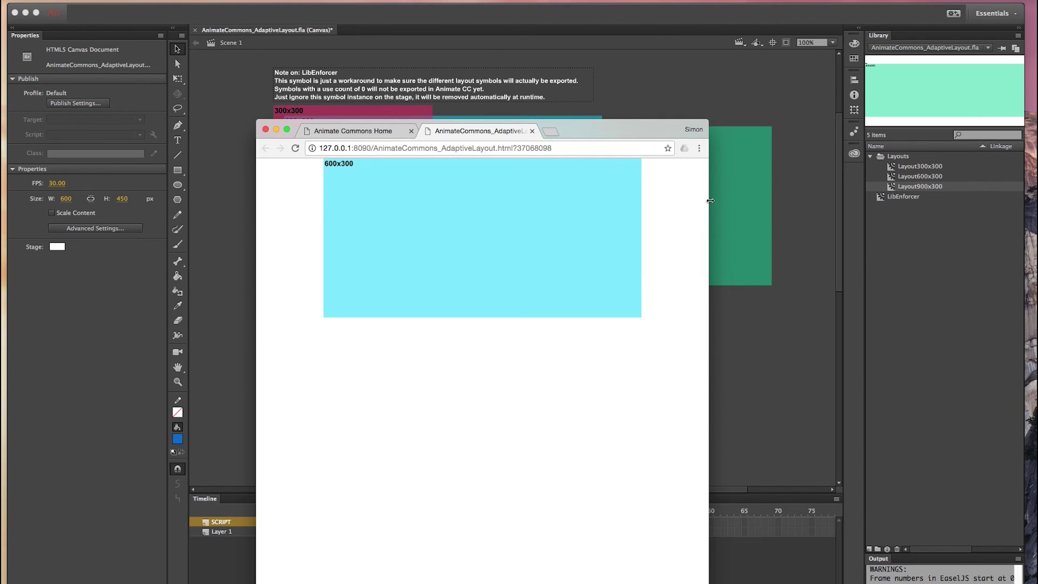
{"action": "left_click_drag", "start_coordinate": [710, 201], "coordinate": [519, 177]}
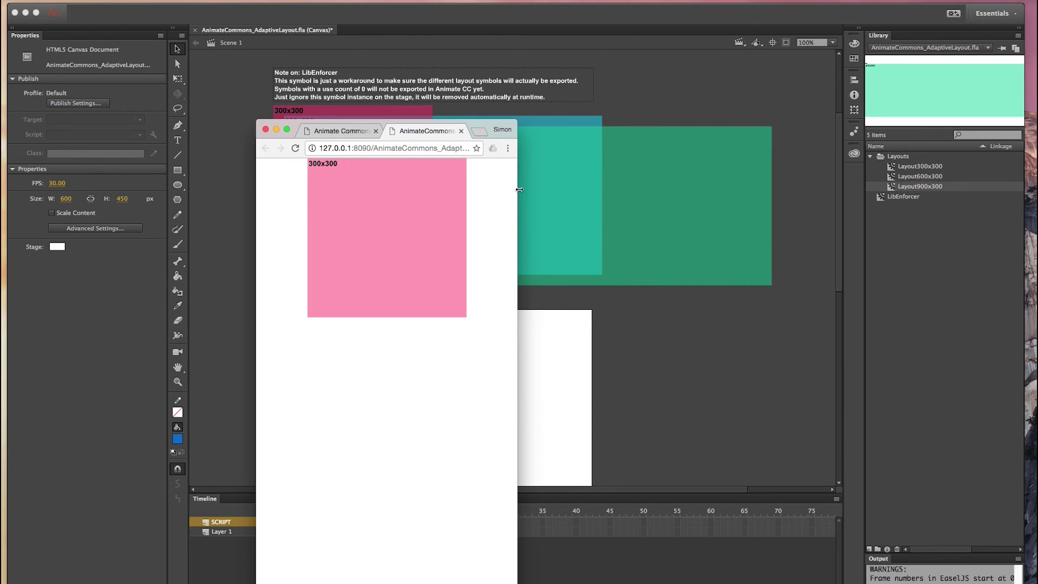
{"action": "left_click_drag", "start_coordinate": [519, 190], "coordinate": [830, 190]}
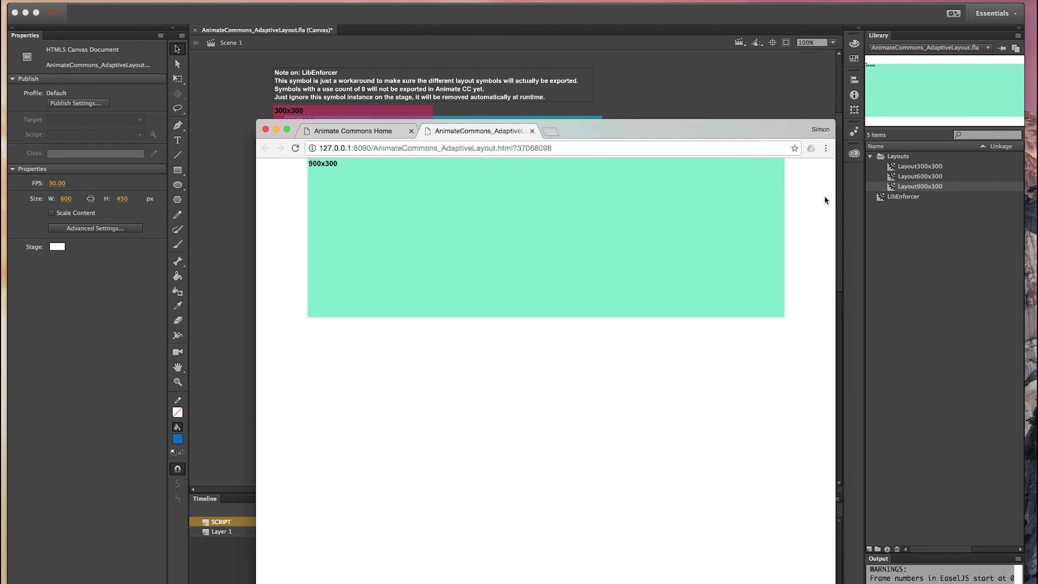
{"action": "key", "text": "super+Tab"}
Show Firefox's BasicDemo banner and narrow the window through its 600x300 and 300x300 layouts
{"action": "left_click", "coordinate": [482, 362]}
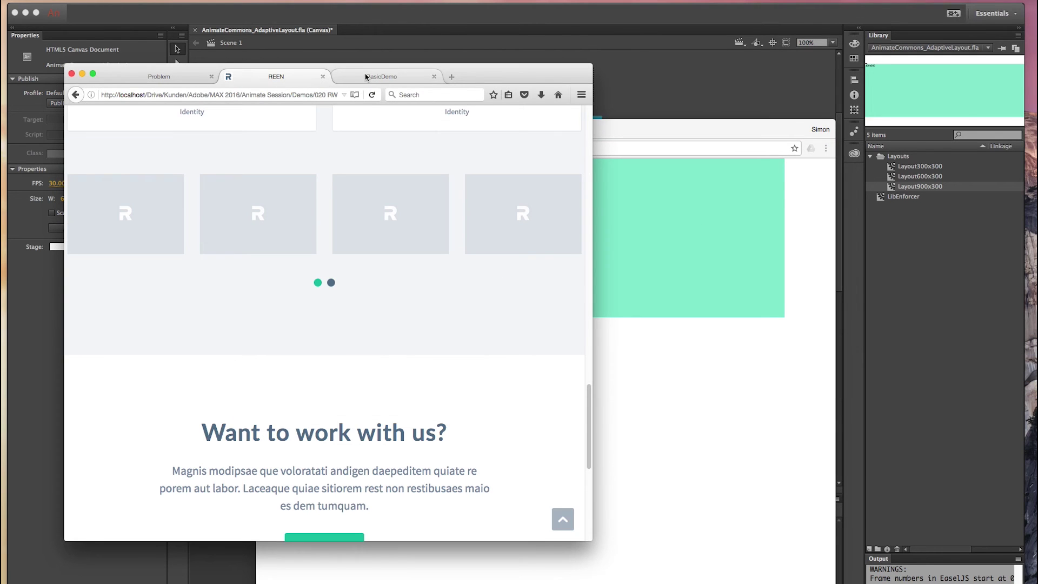
{"action": "left_click", "coordinate": [376, 76]}
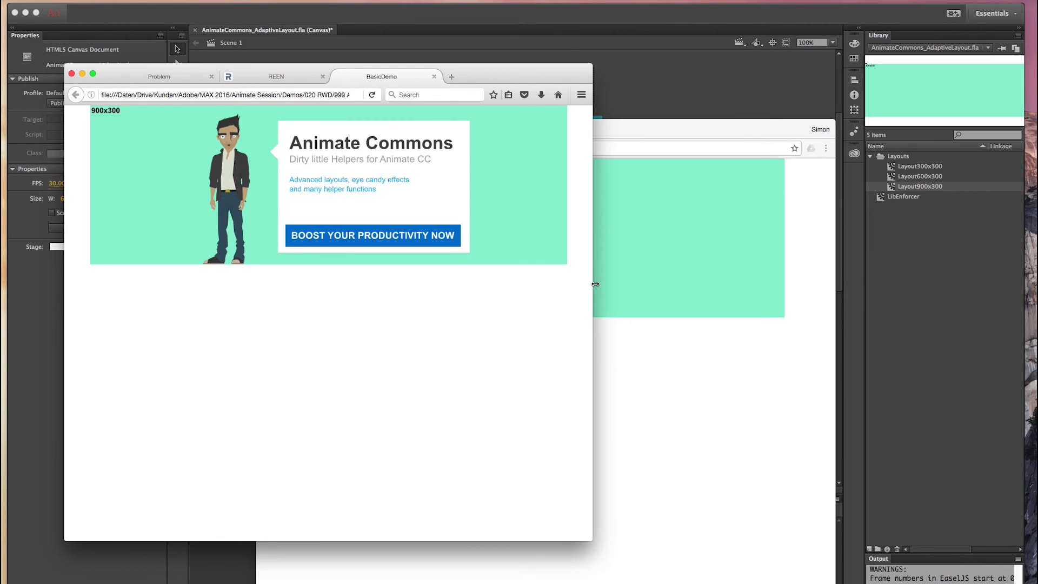
{"action": "left_click_drag", "start_coordinate": [594, 284], "coordinate": [499, 264]}
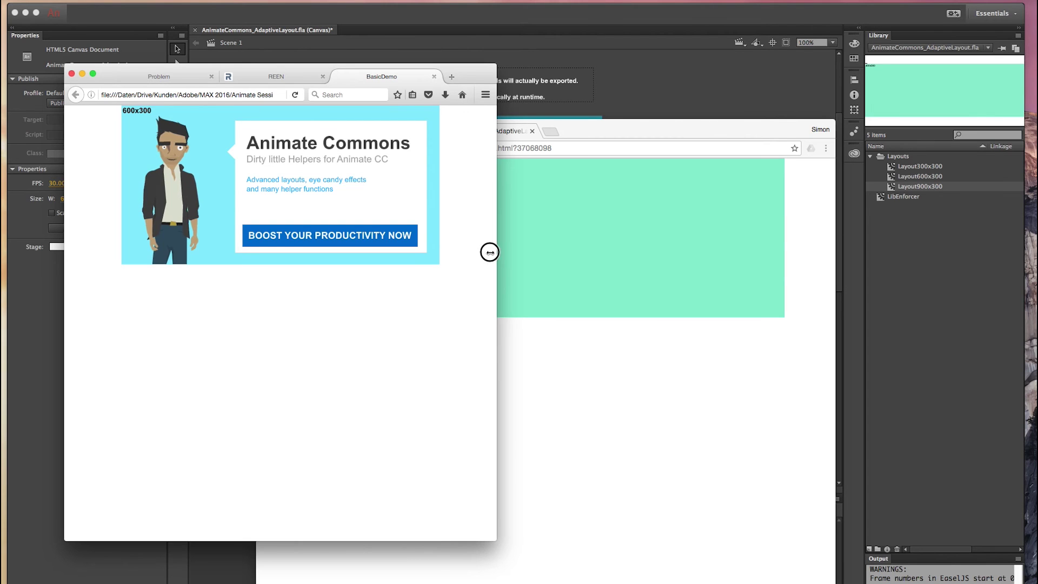
{"action": "left_click_drag", "start_coordinate": [490, 252], "coordinate": [285, 238]}
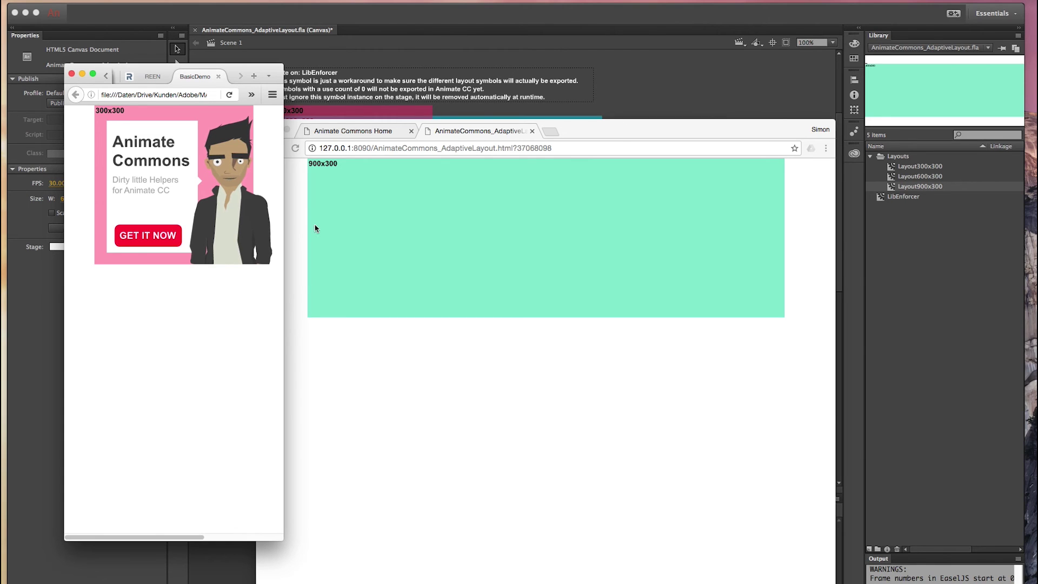
{"action": "key", "text": "super+Tab"}
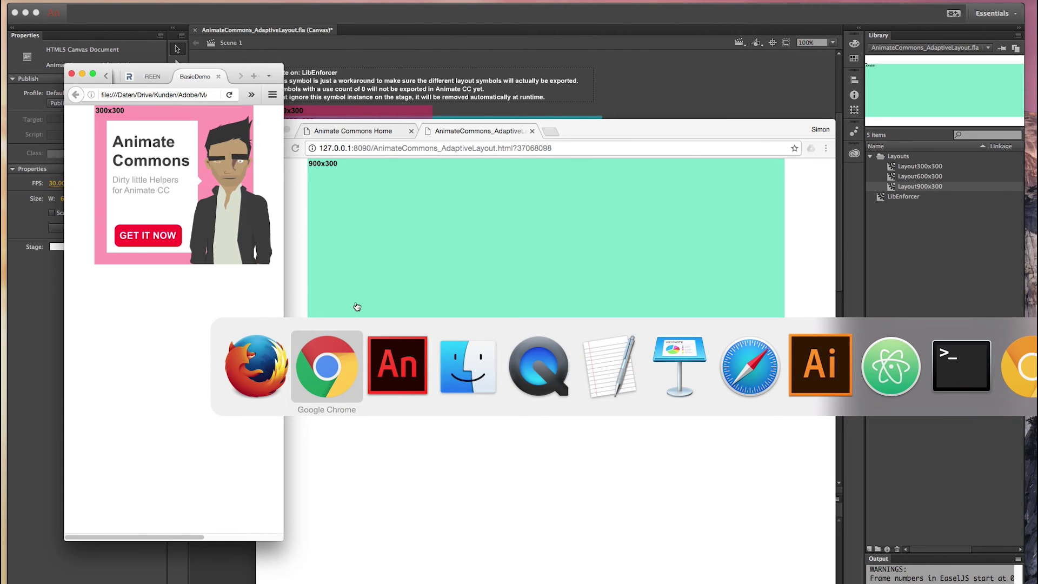
Select AnimateCommons_Parallax.fla in the Finder DOWNLOAD folder to open the desk scene
{"action": "left_click", "coordinate": [453, 365]}
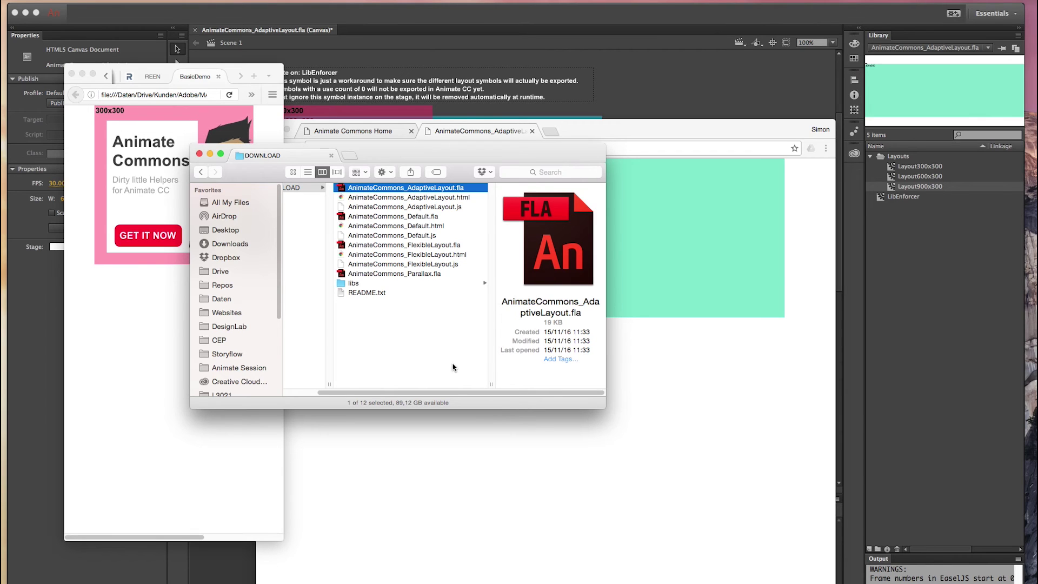
{"action": "left_click", "coordinate": [344, 275]}
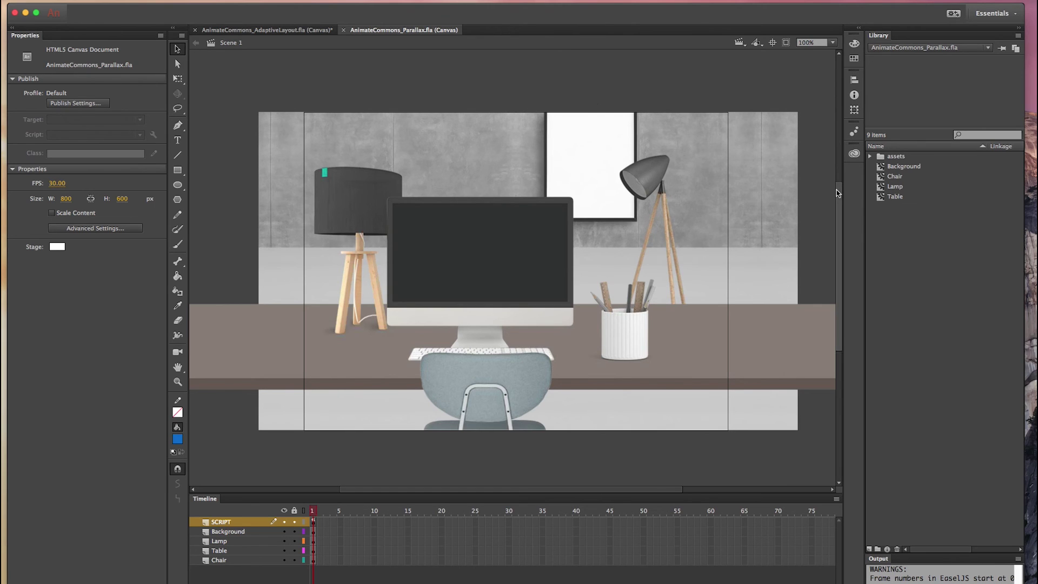
{"action": "scroll", "coordinate": [839, 189], "scroll_direction": "down", "scroll_amount": 2}
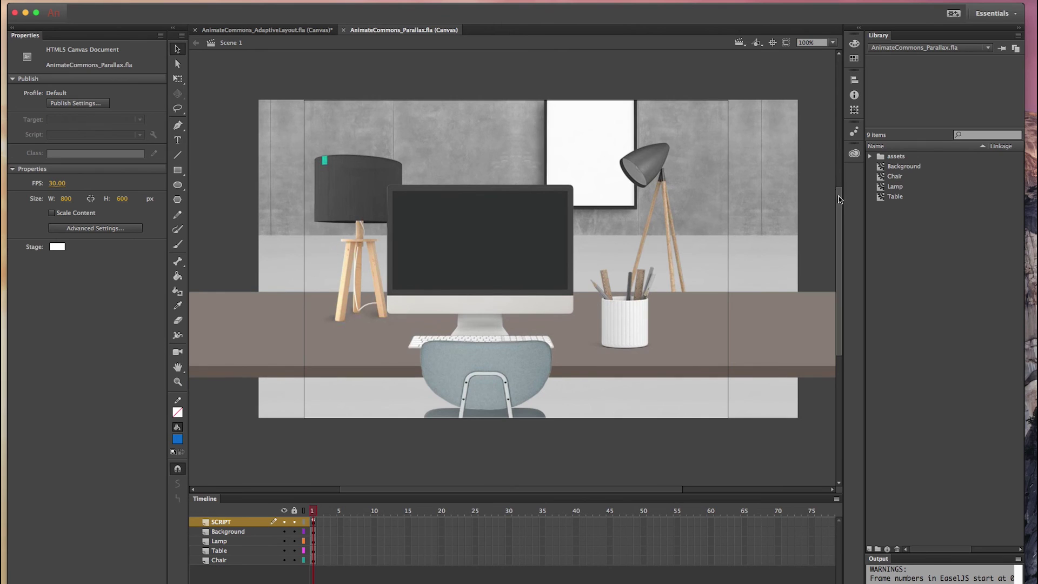
{"action": "left_click", "coordinate": [784, 161]}
{"action": "left_click", "coordinate": [713, 66]}
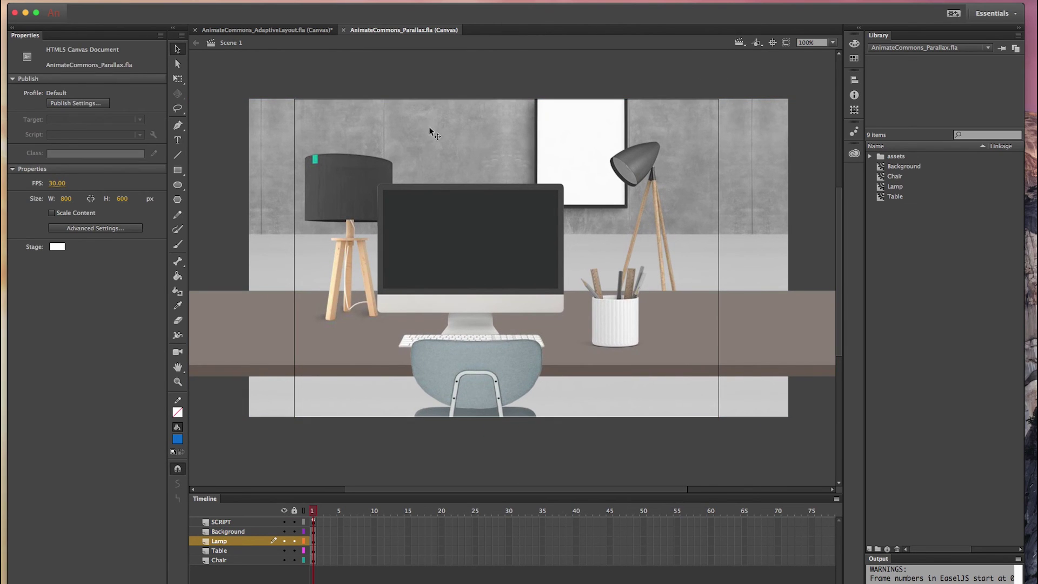
{"action": "left_click", "coordinate": [314, 521]}
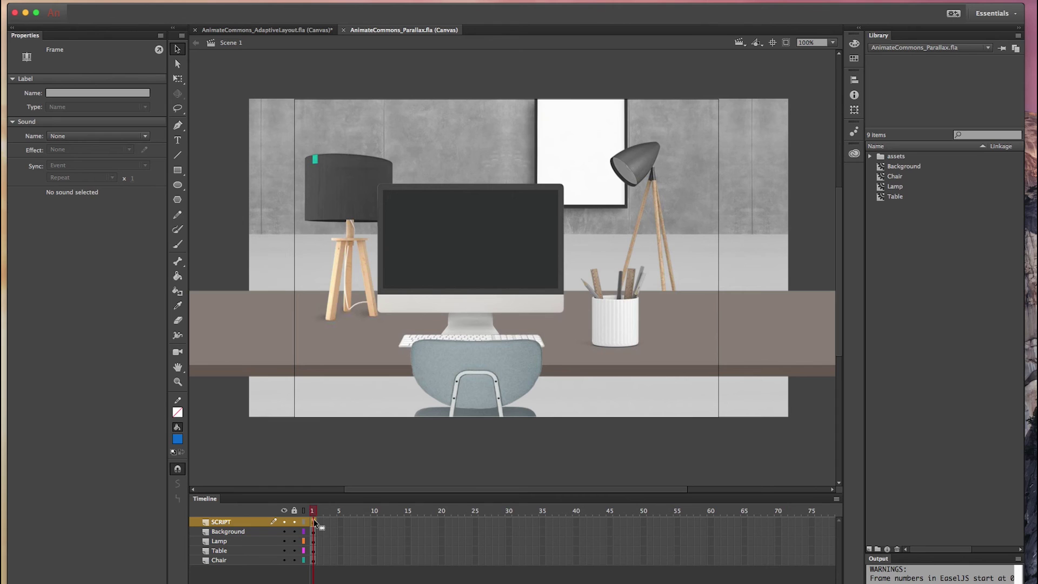
{"action": "key", "text": "F9"}
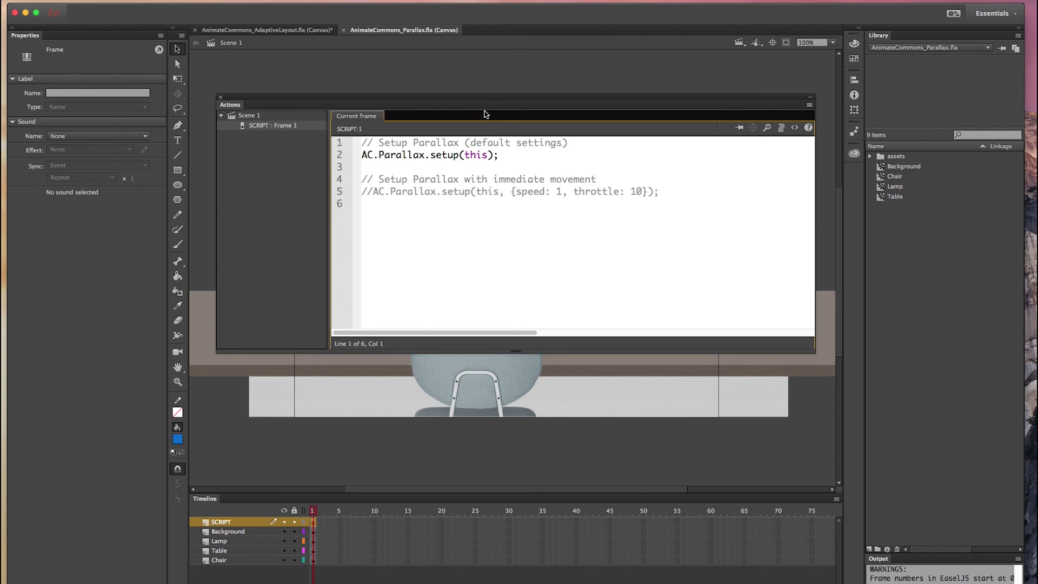
{"action": "left_click_drag", "start_coordinate": [485, 114], "coordinate": [483, 87]}
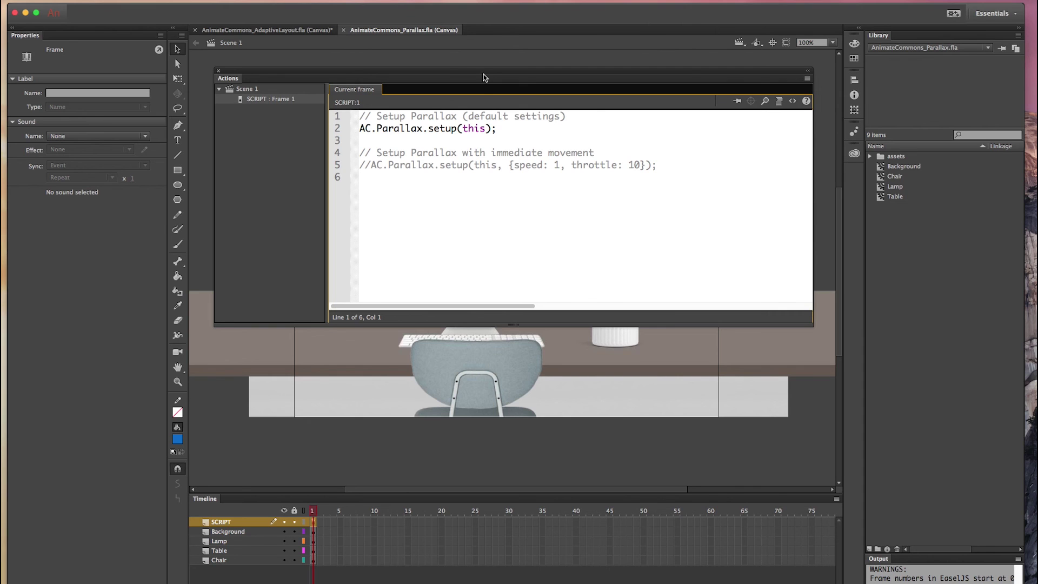
{"action": "left_click_drag", "start_coordinate": [501, 128], "coordinate": [342, 127]}
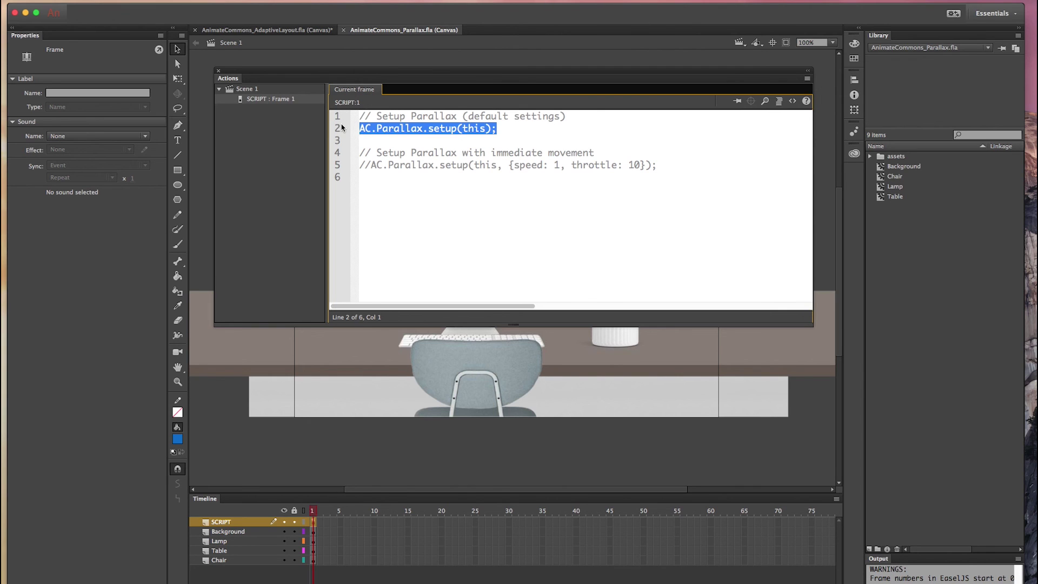
{"action": "left_click", "coordinate": [523, 152]}
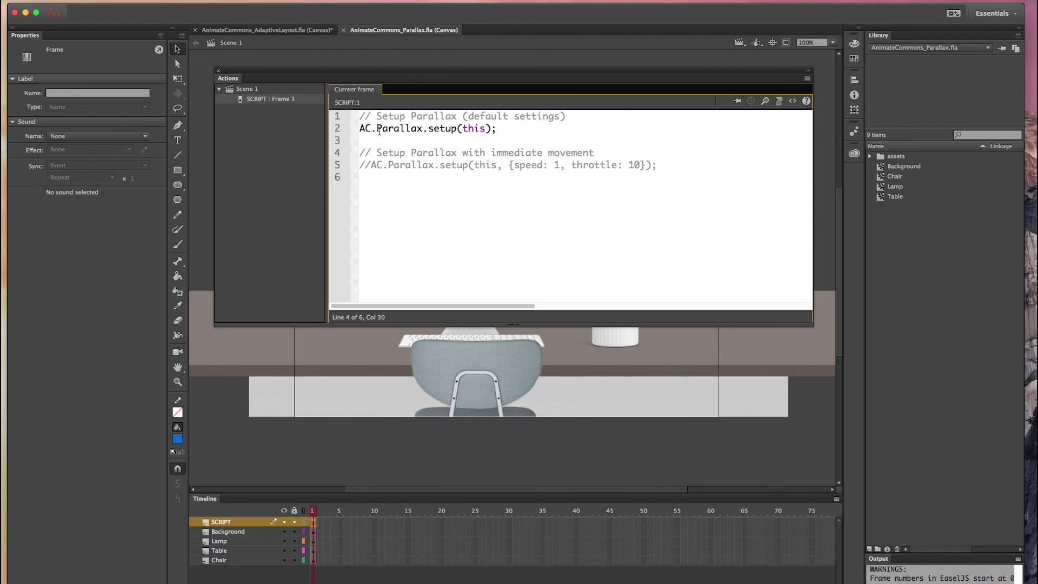
{"action": "double_click", "coordinate": [400, 129]}
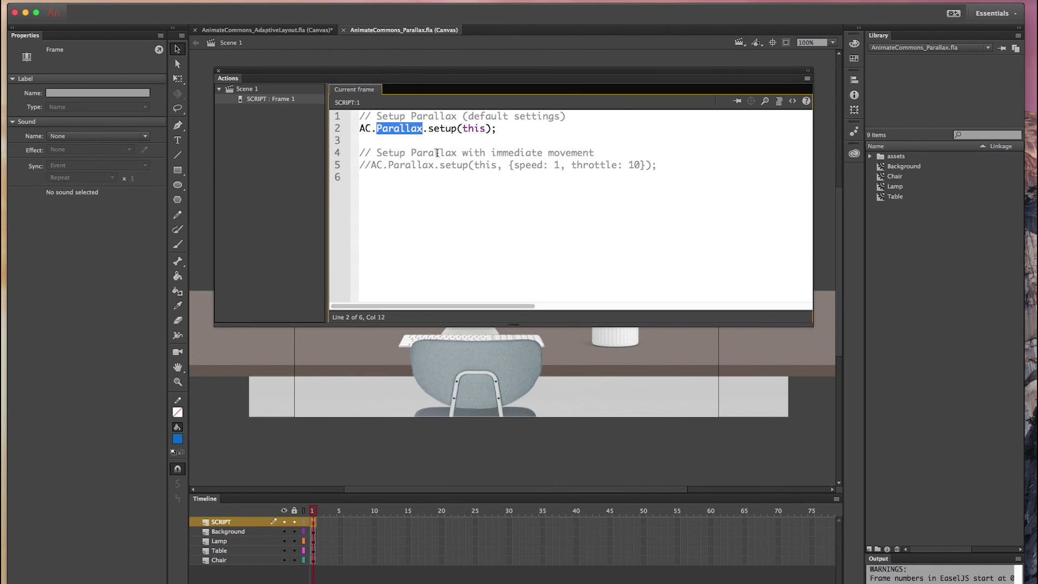
{"action": "left_click", "coordinate": [439, 153]}
{"action": "left_click", "coordinate": [218, 71]}
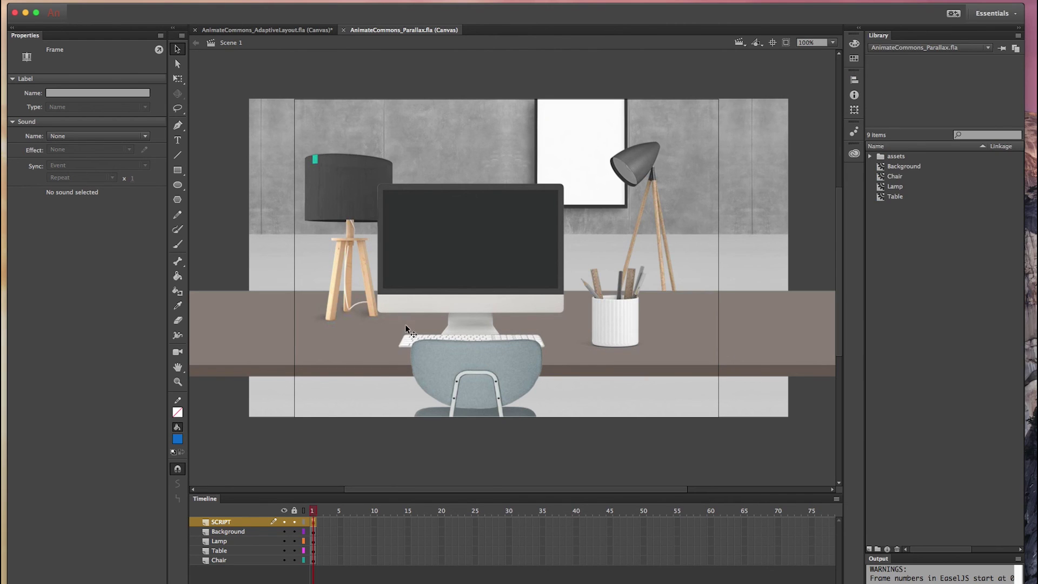
{"action": "left_click", "coordinate": [423, 361]}
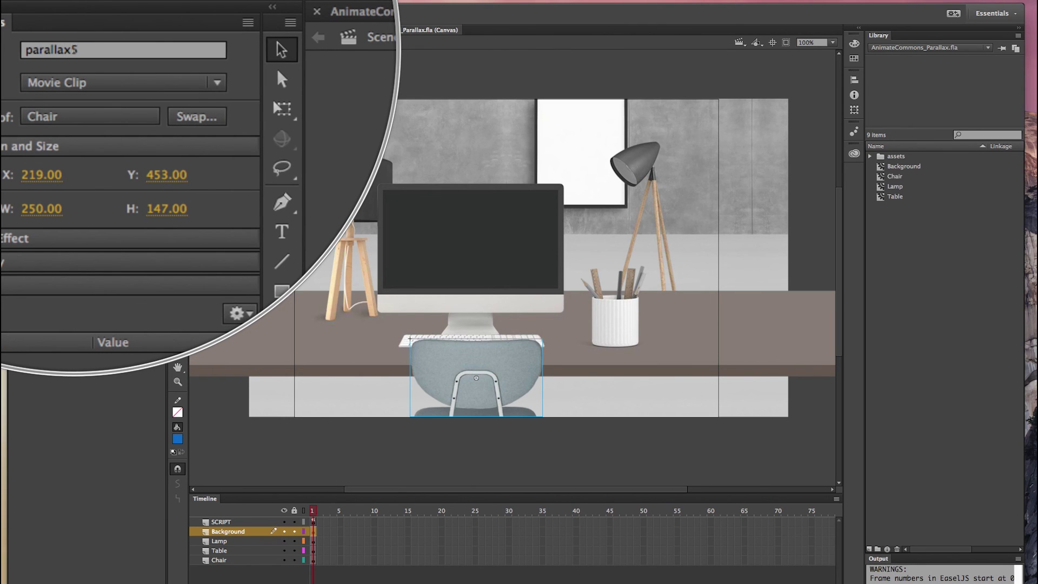
{"action": "left_click", "coordinate": [424, 214]}
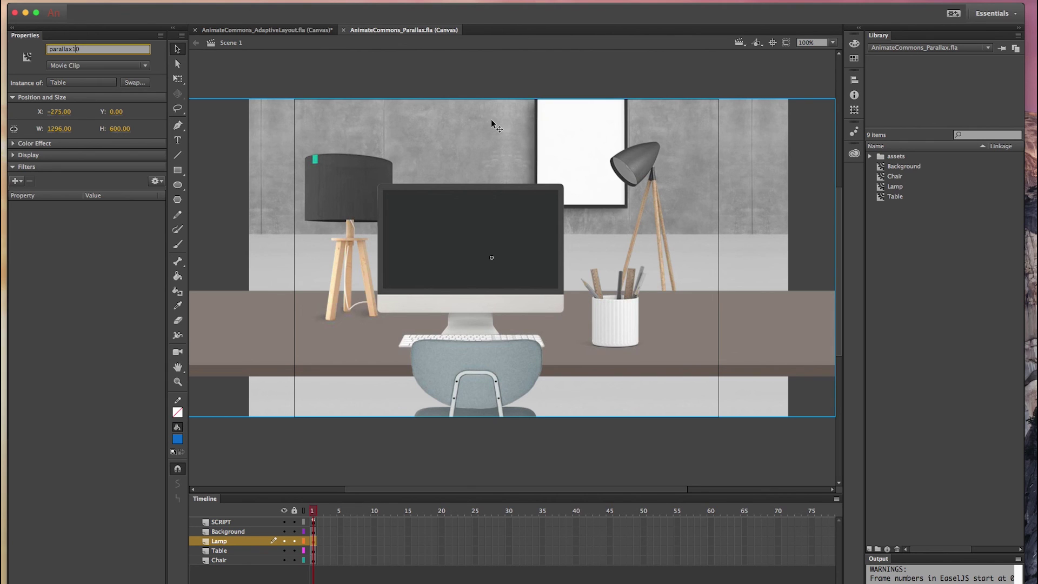
Deselect the stage, publish the parallax desk scene to Chrome, and move the preview window into view
{"action": "left_click", "coordinate": [491, 81]}
{"action": "key", "text": "super+Return"}
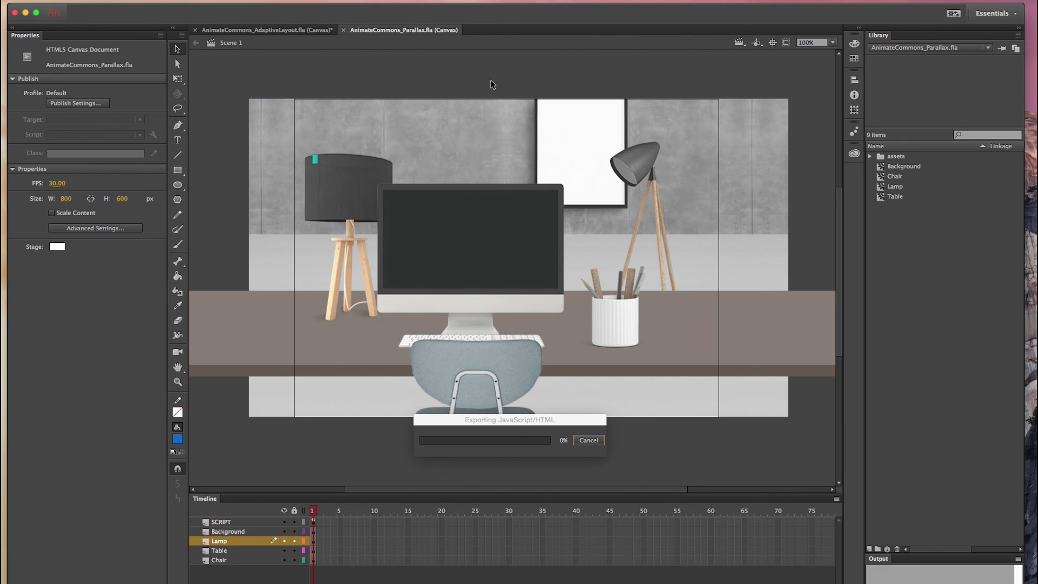
{"action": "left_click_drag", "start_coordinate": [696, 133], "coordinate": [679, 89]}
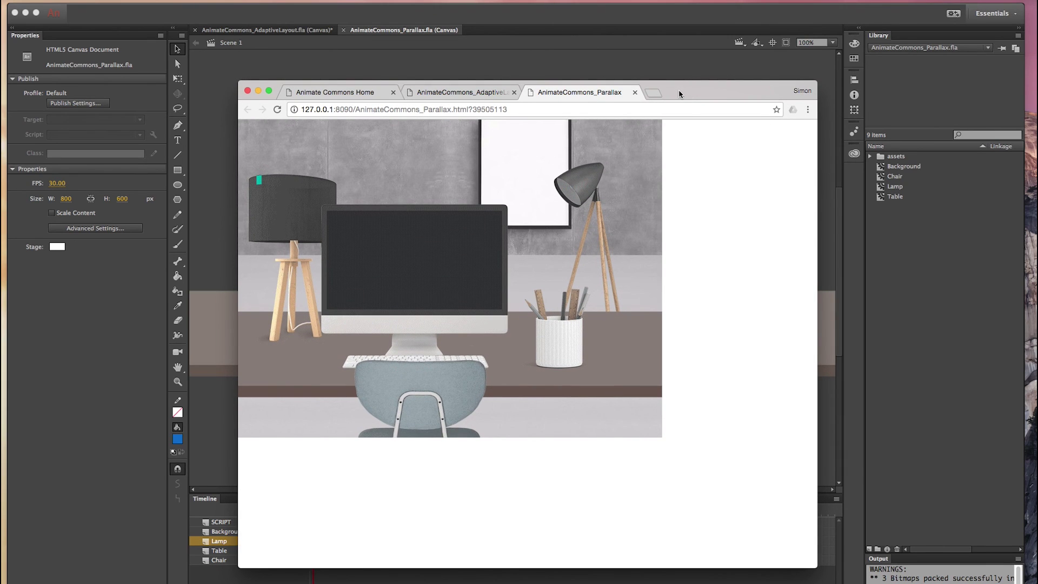